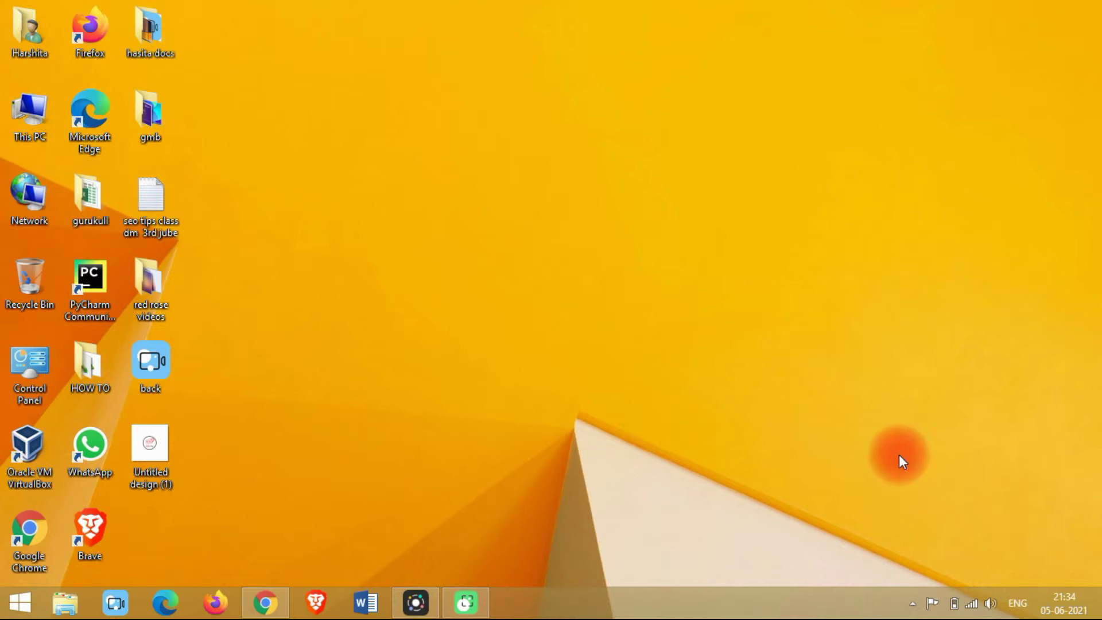
View the reference logo image "Untitled design (1)" from the desktop and switch to Canva in Chrome.
double_click(162, 446)
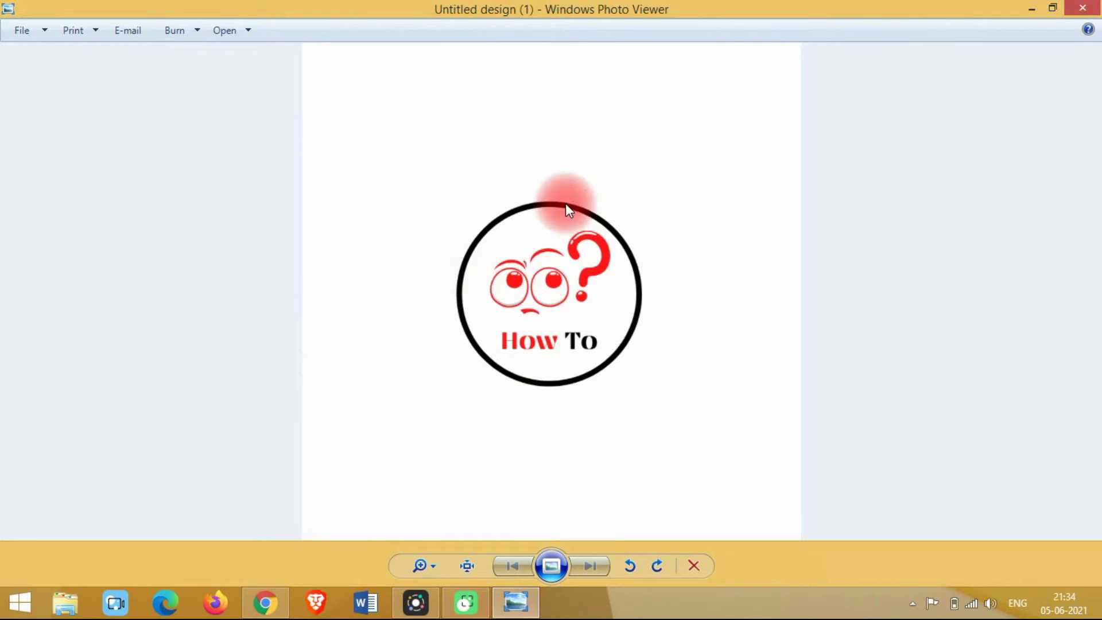
click(1030, 8)
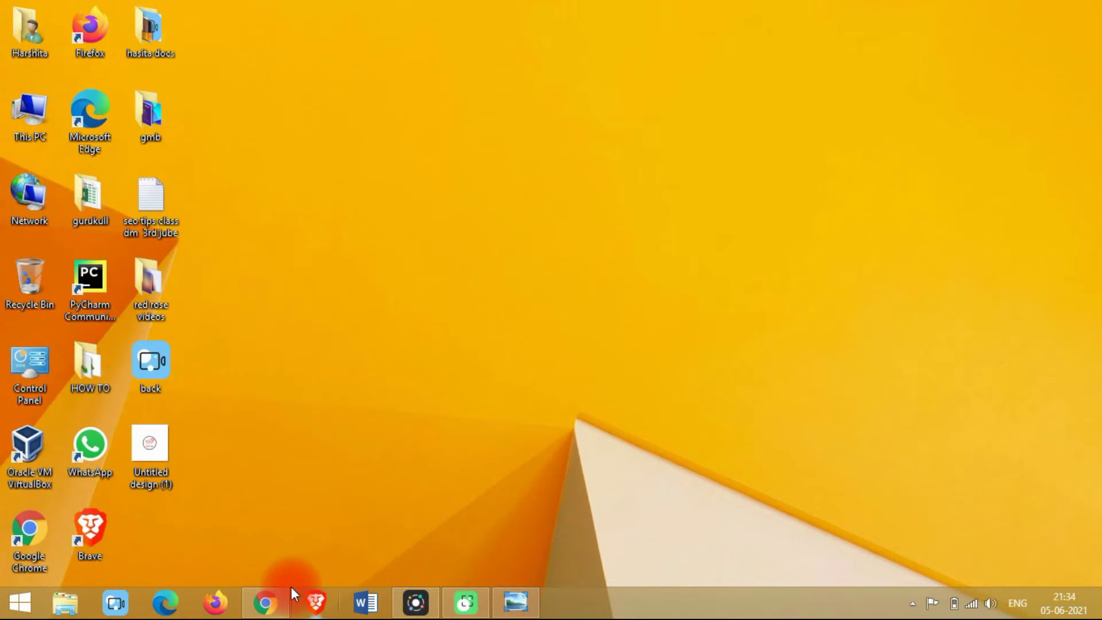
click(271, 601)
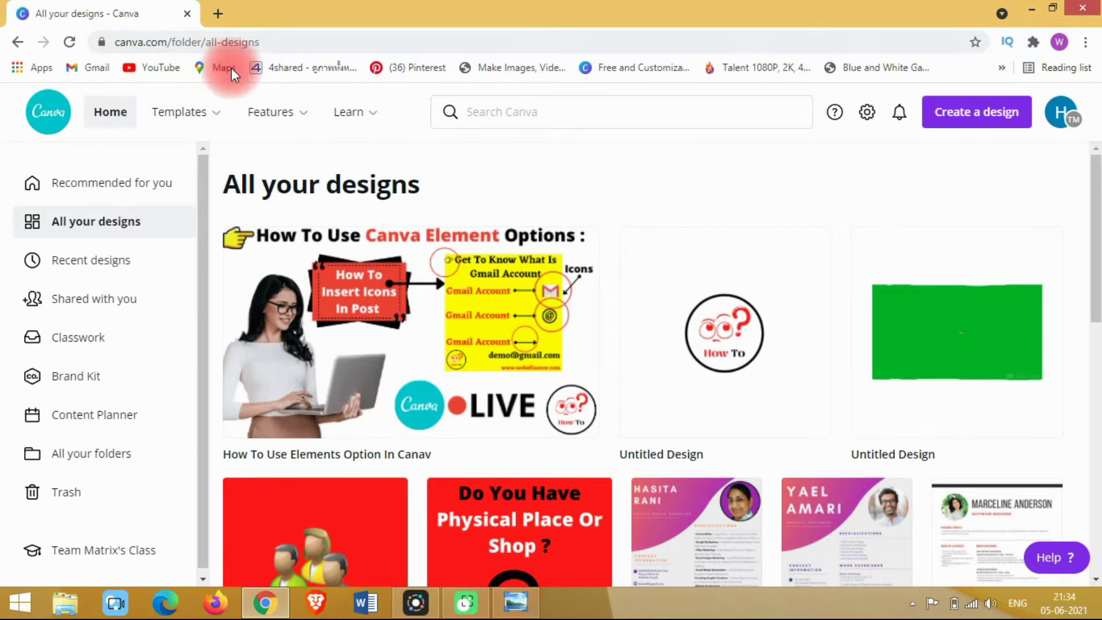
Search the design types for "logo" and create a blank Logo design.
click(309, 127)
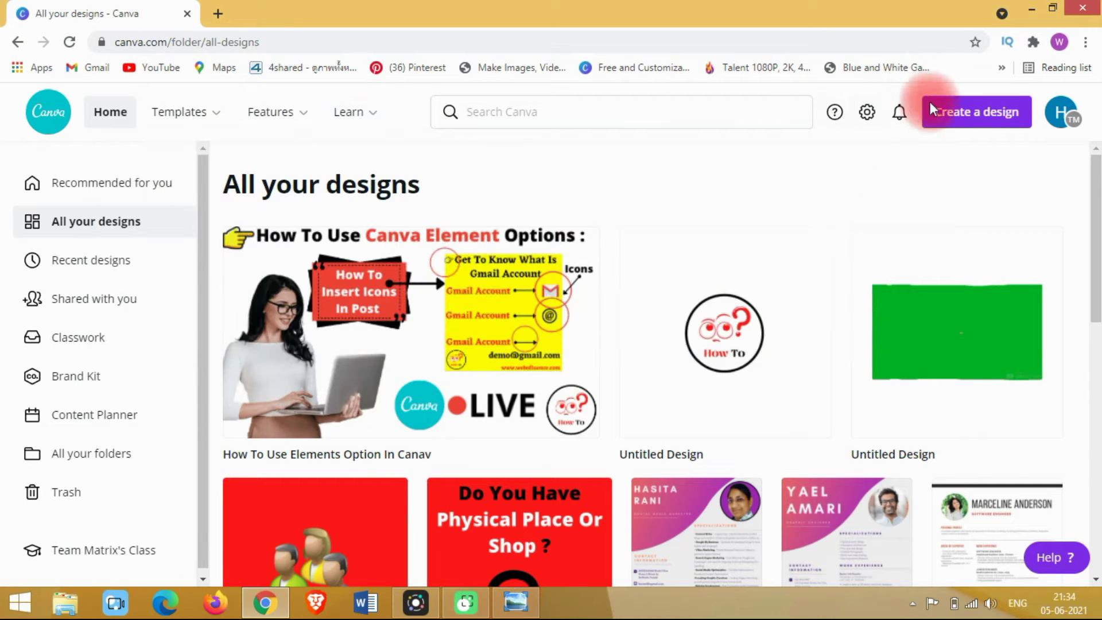
click(974, 121)
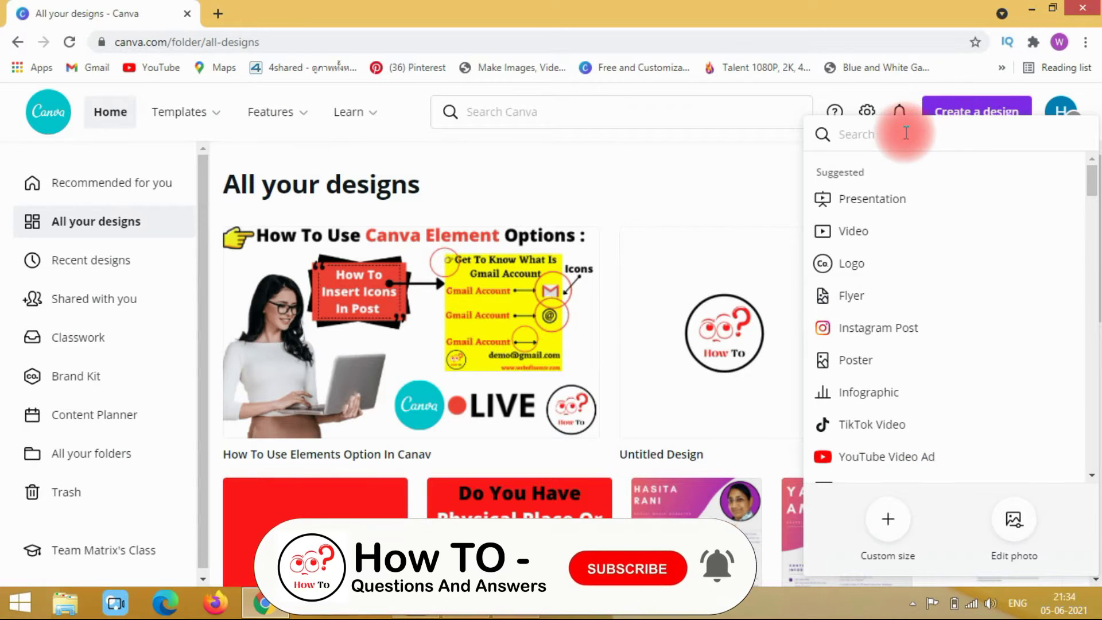
text(logo)
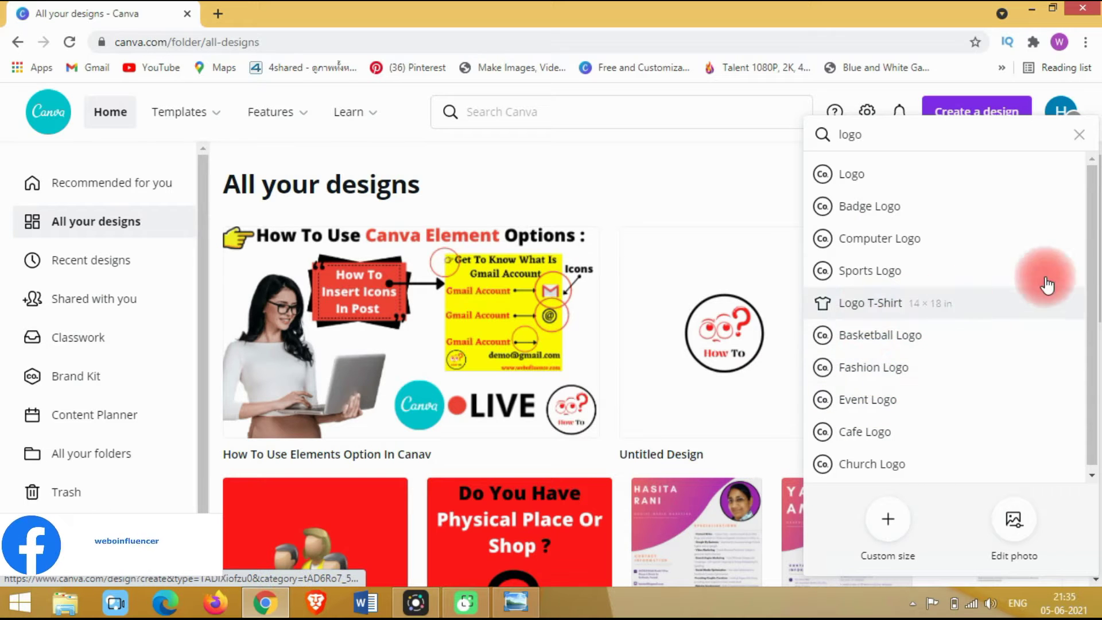
scroll(1087, 288, down, 1)
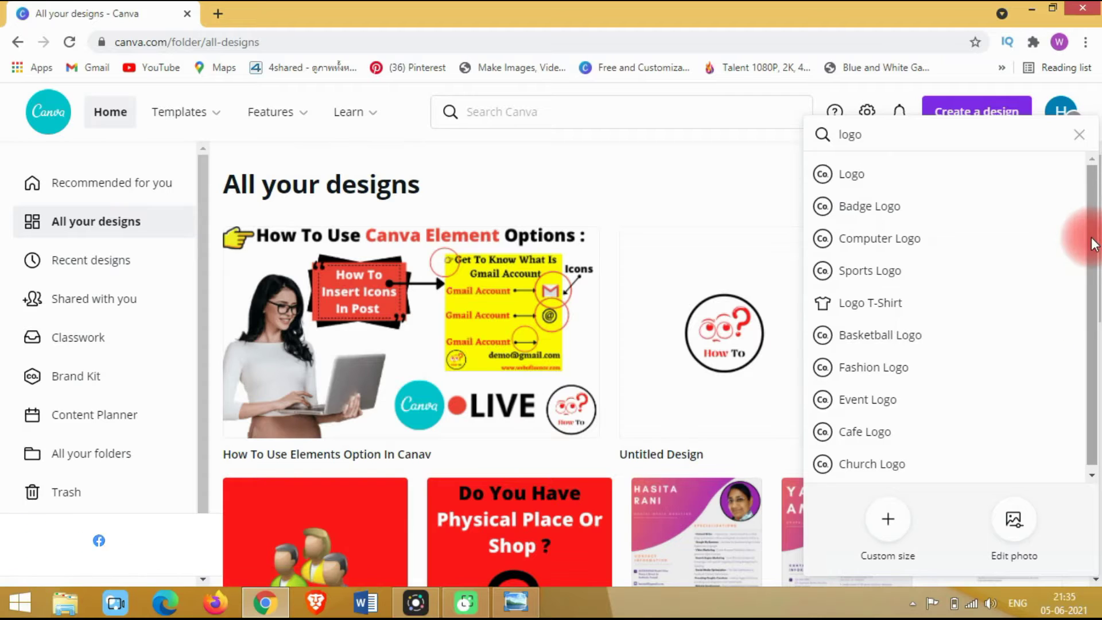
scroll(1094, 244, up, 1)
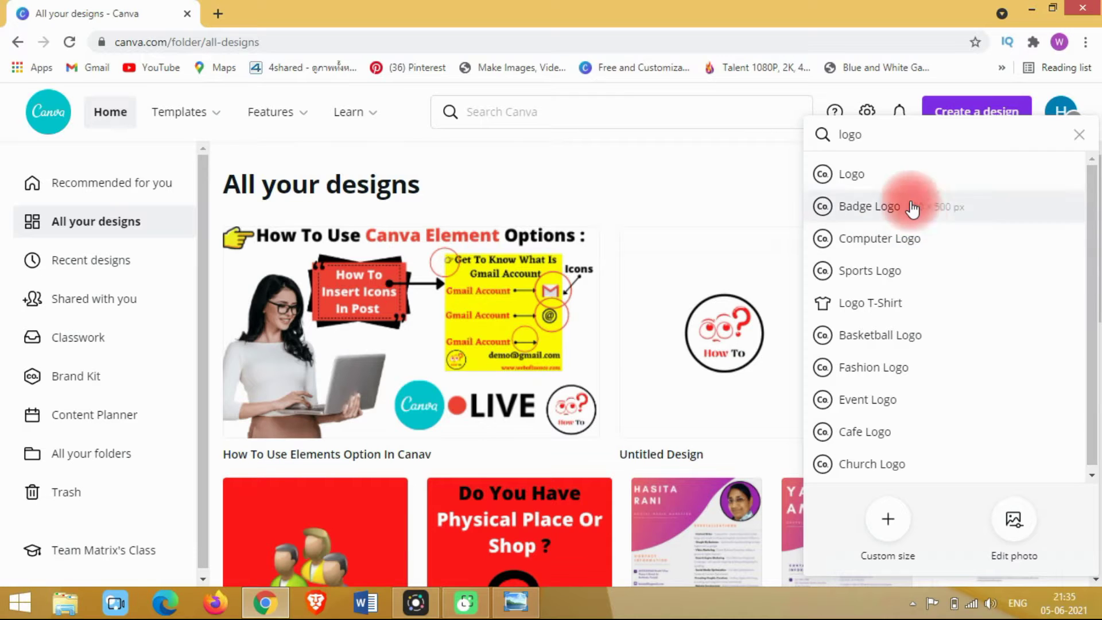
click(912, 182)
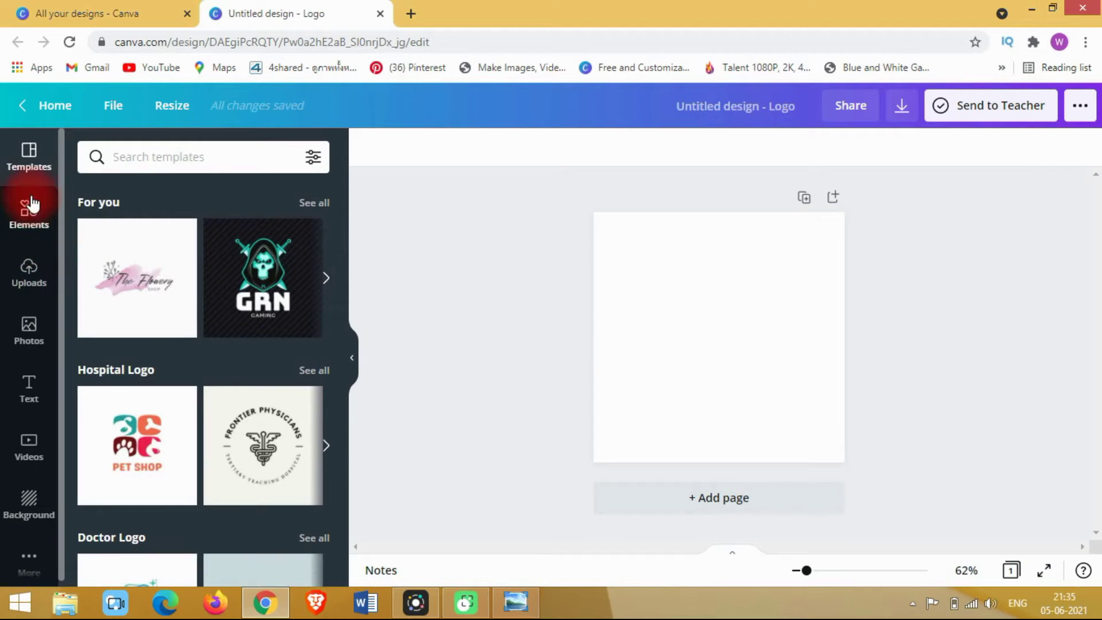
Examine the reference logo's eyes, question mark, text and circle in Windows Photo Viewer, and return to Canva's element search.
click(512, 609)
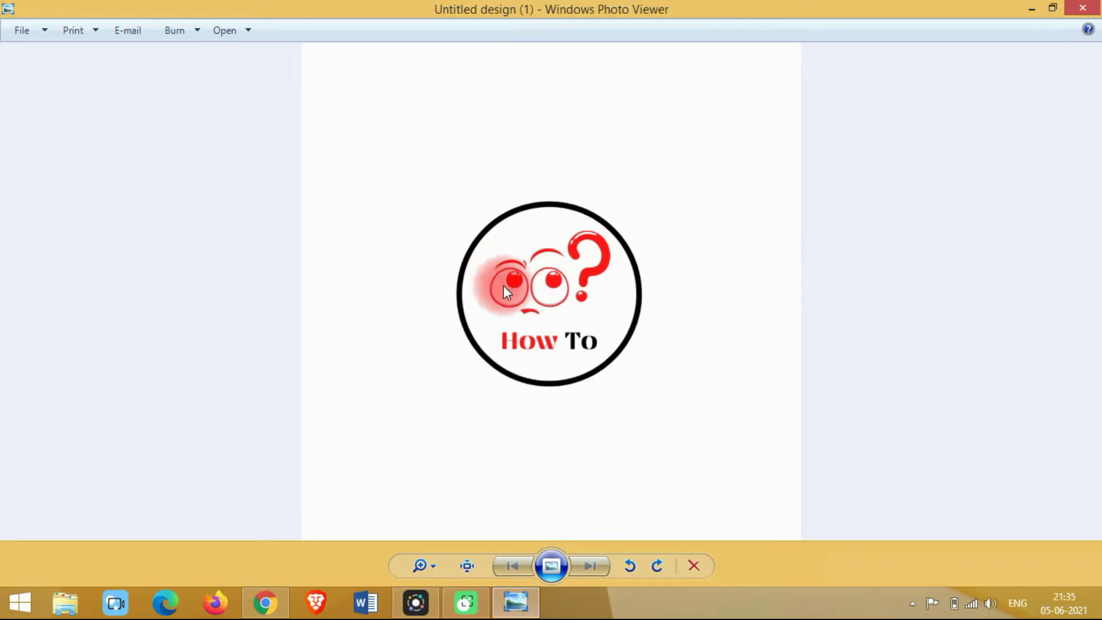
click(515, 603)
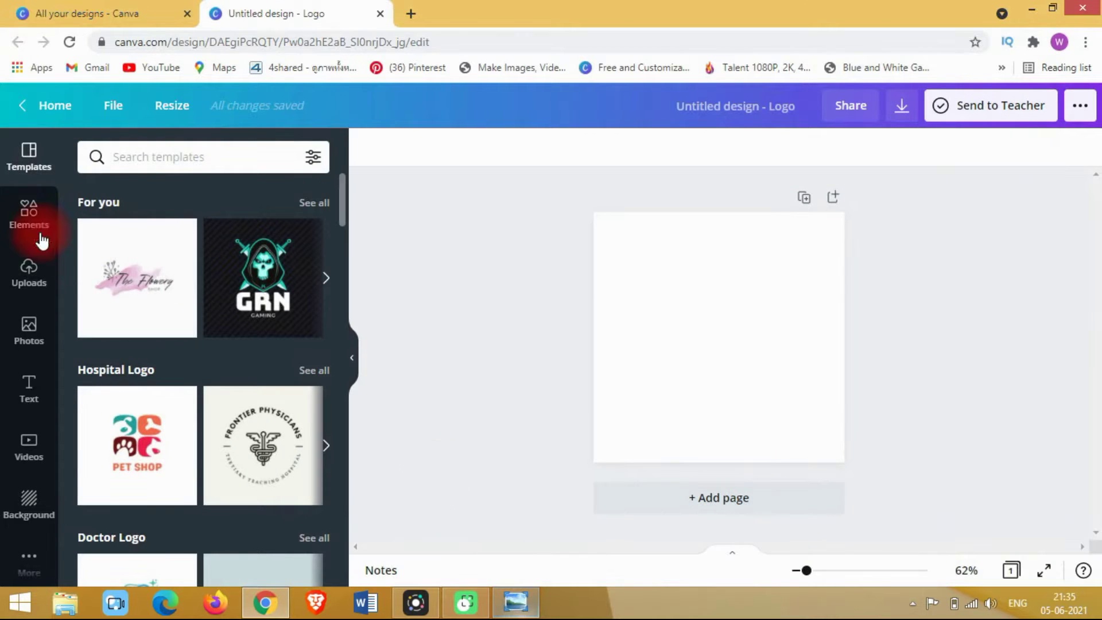
click(30, 223)
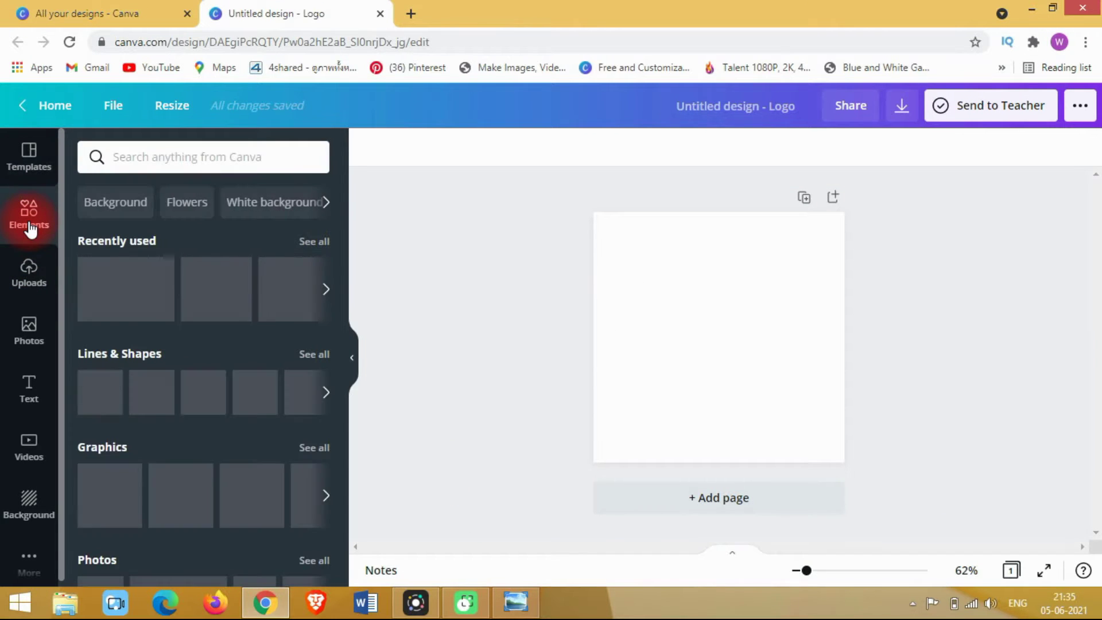
click(200, 158)
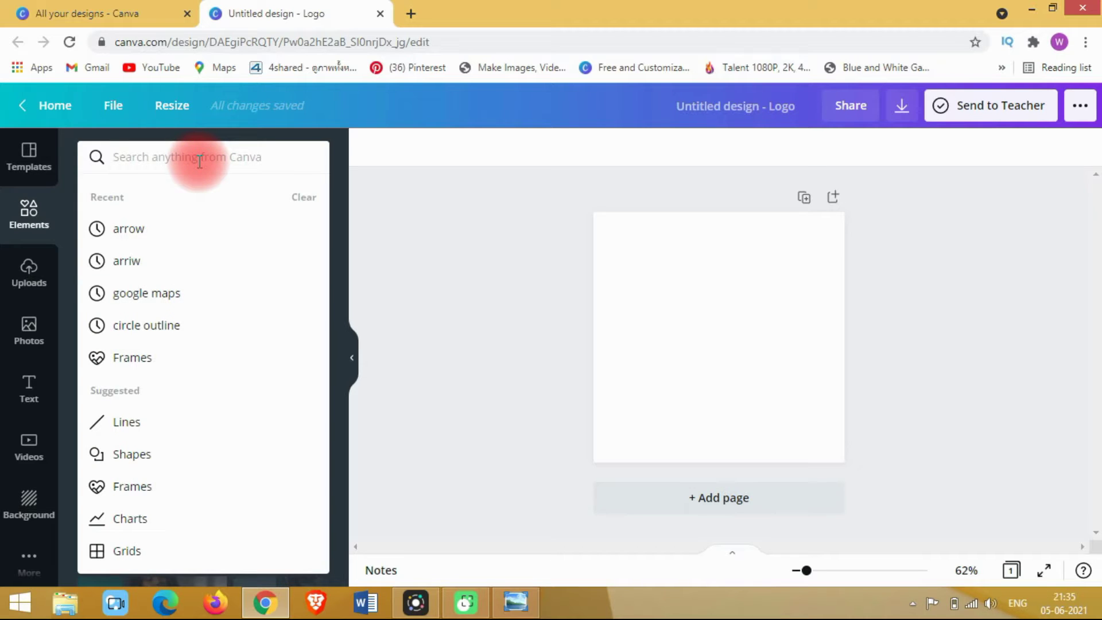
click(45, 216)
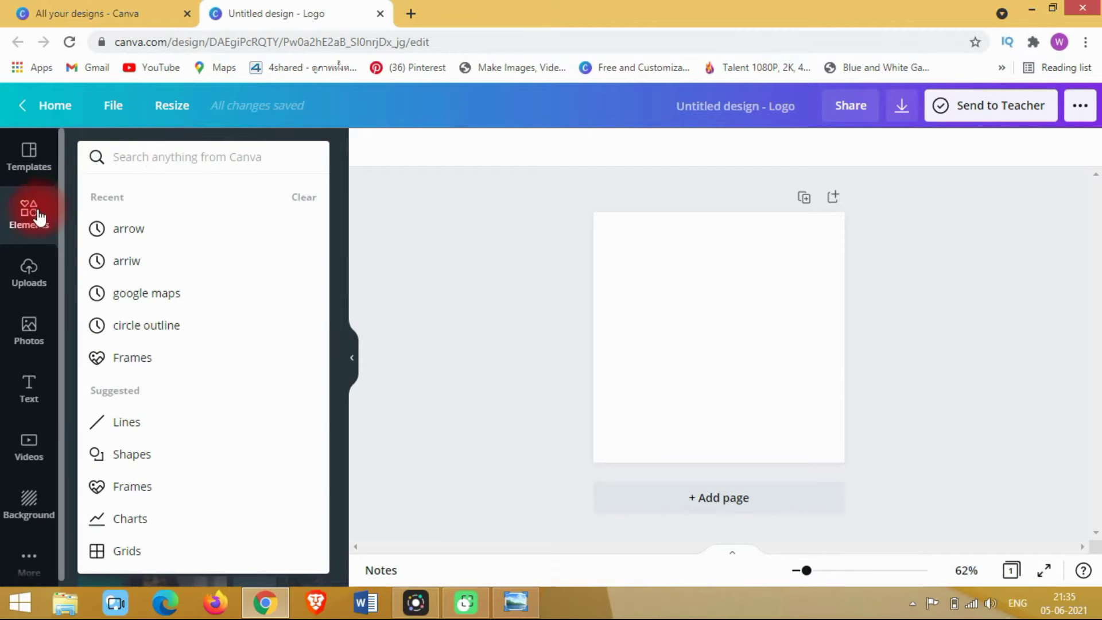
click(157, 159)
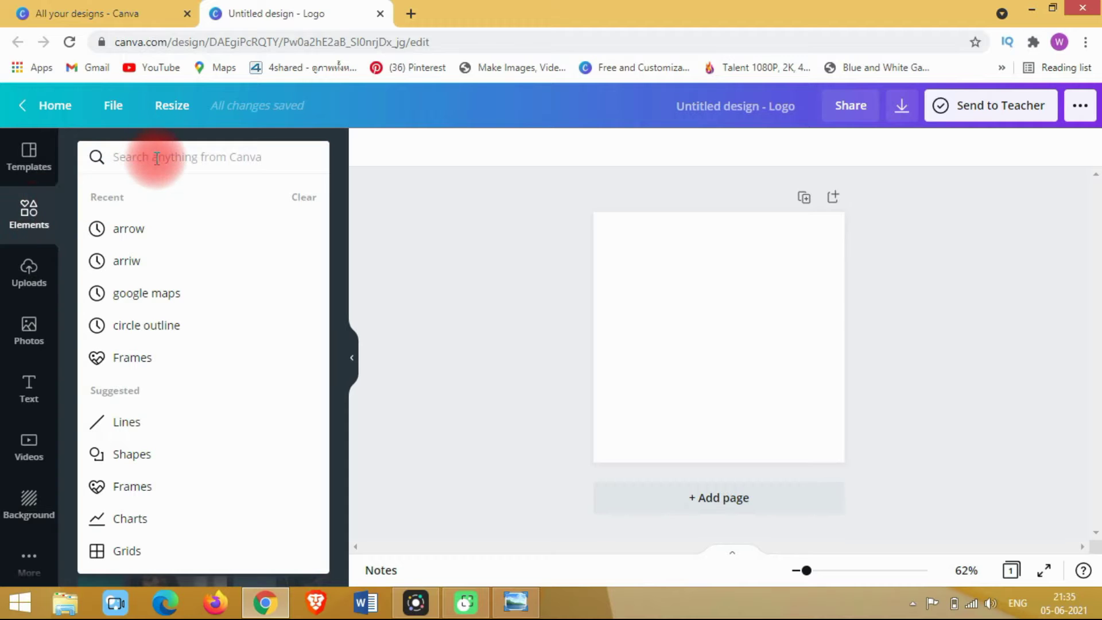
mouse_move(528, 607)
click(516, 602)
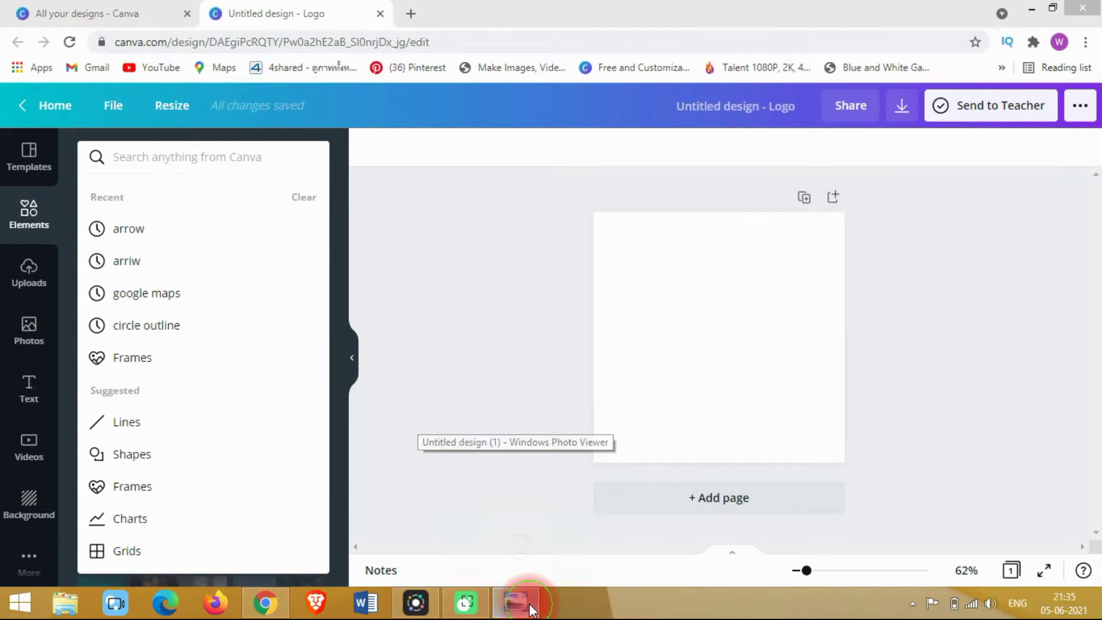
click(540, 386)
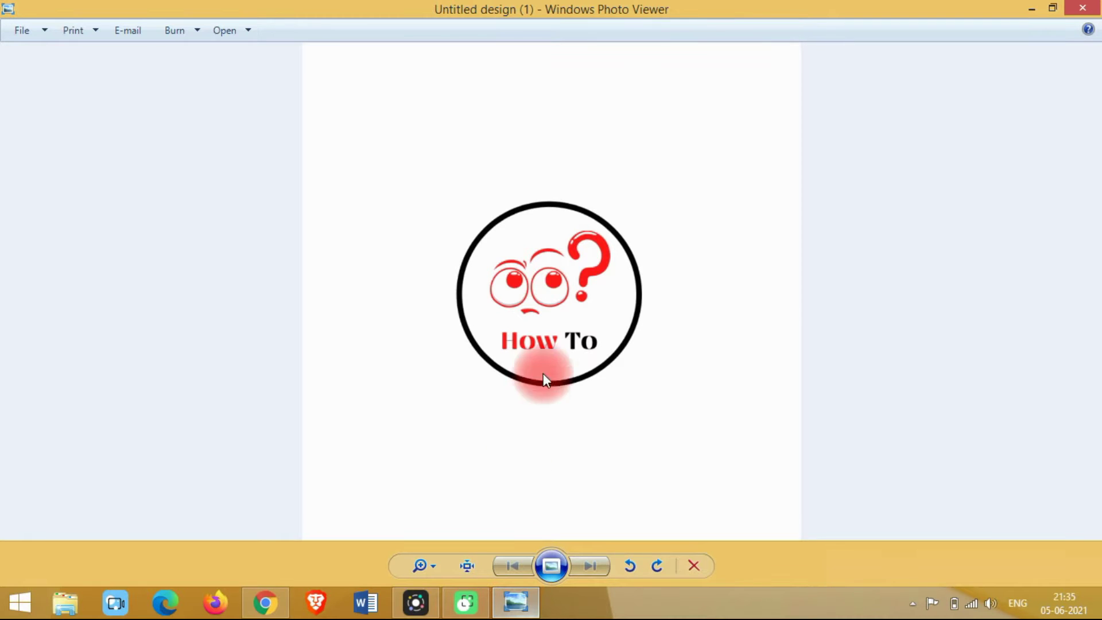
click(515, 603)
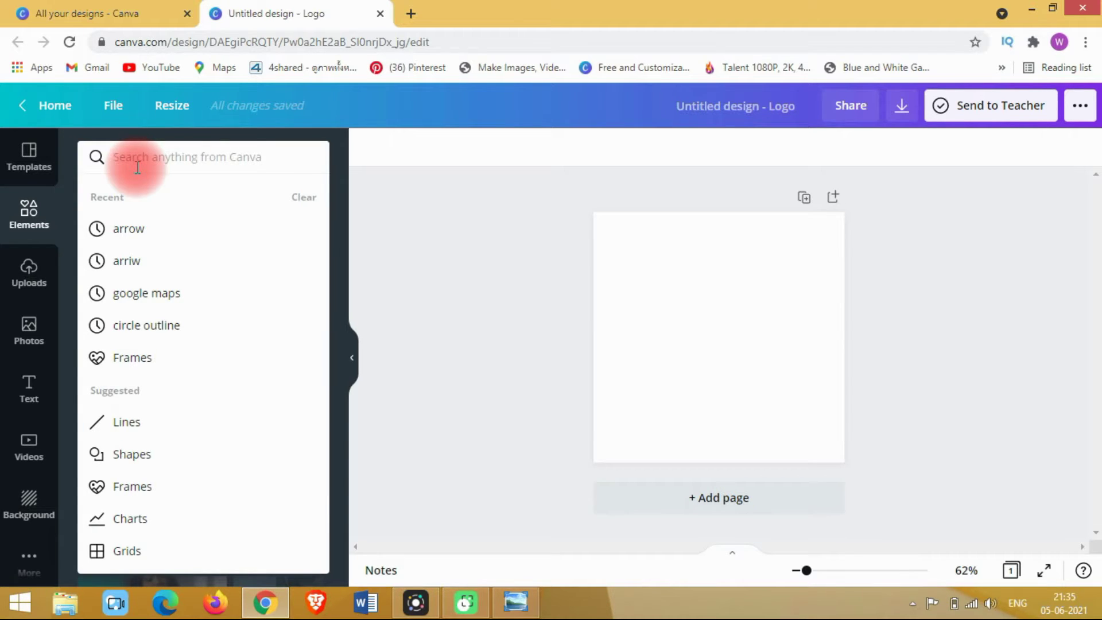
Search the elements for "question" and browse the results for a matching graphic.
text(qu)
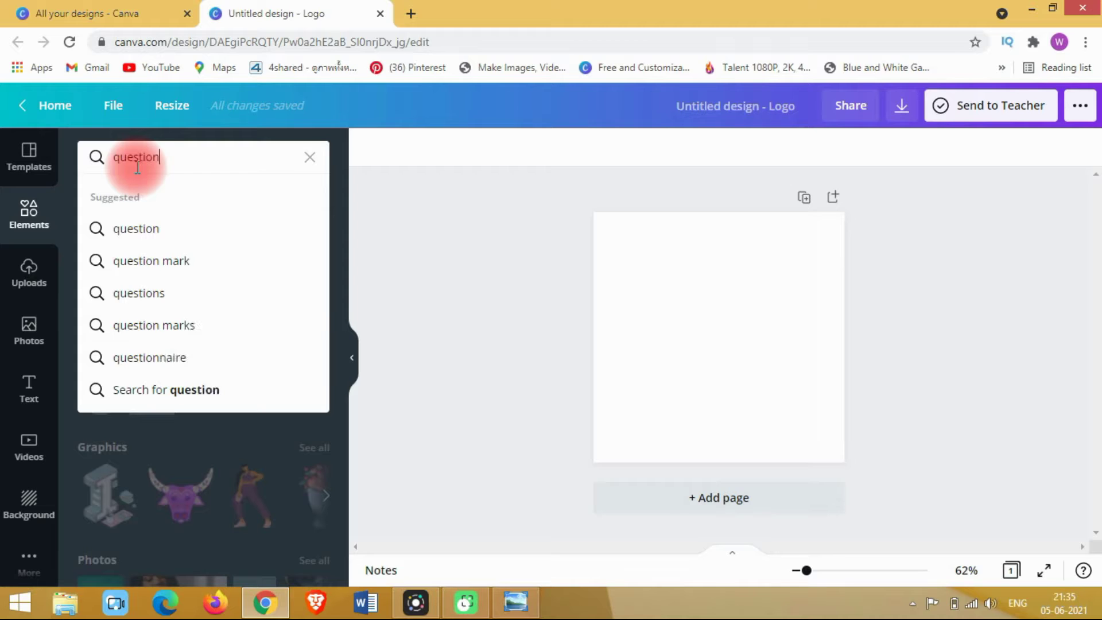
text(estion)
key(Return)
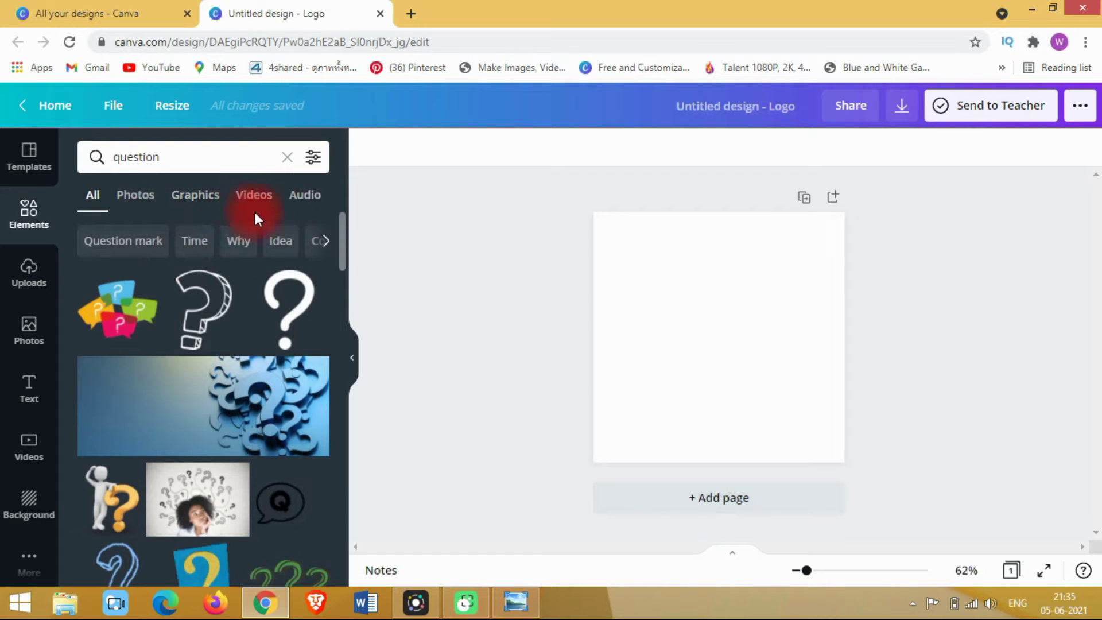
mouse_move(339, 229)
mouse_down()
mouse_move(347, 473)
mouse_move(340, 218)
mouse_up()
drag(191, 198, 339, 395)
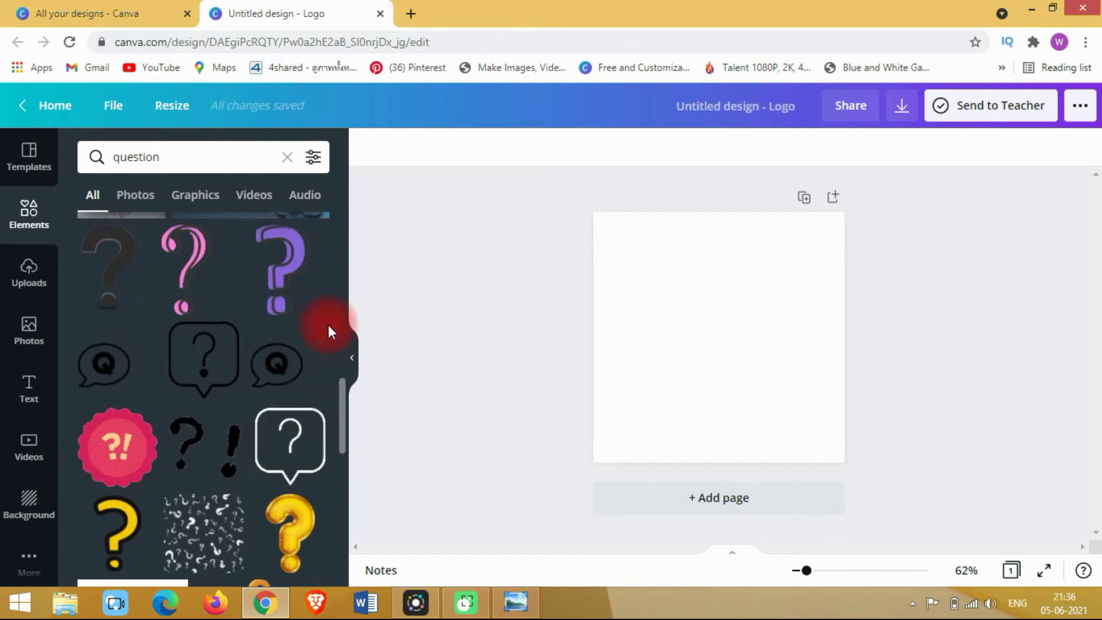
Search the graphics for "question mark" and add the graphic of two eyes with a question mark to the page.
click(209, 156)
text(mark)
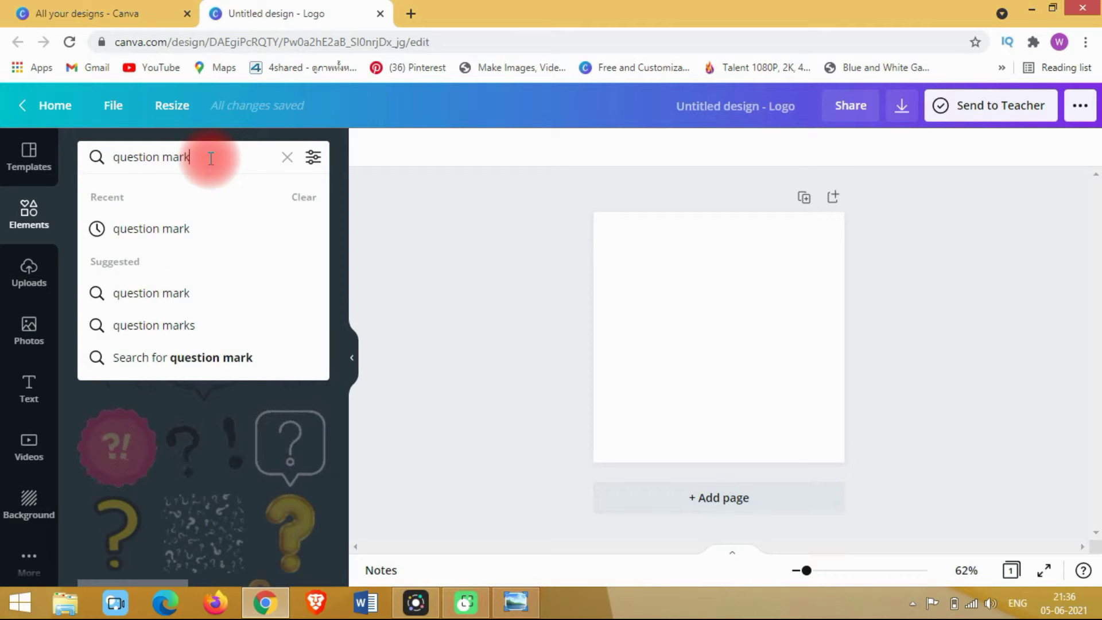
key(Return)
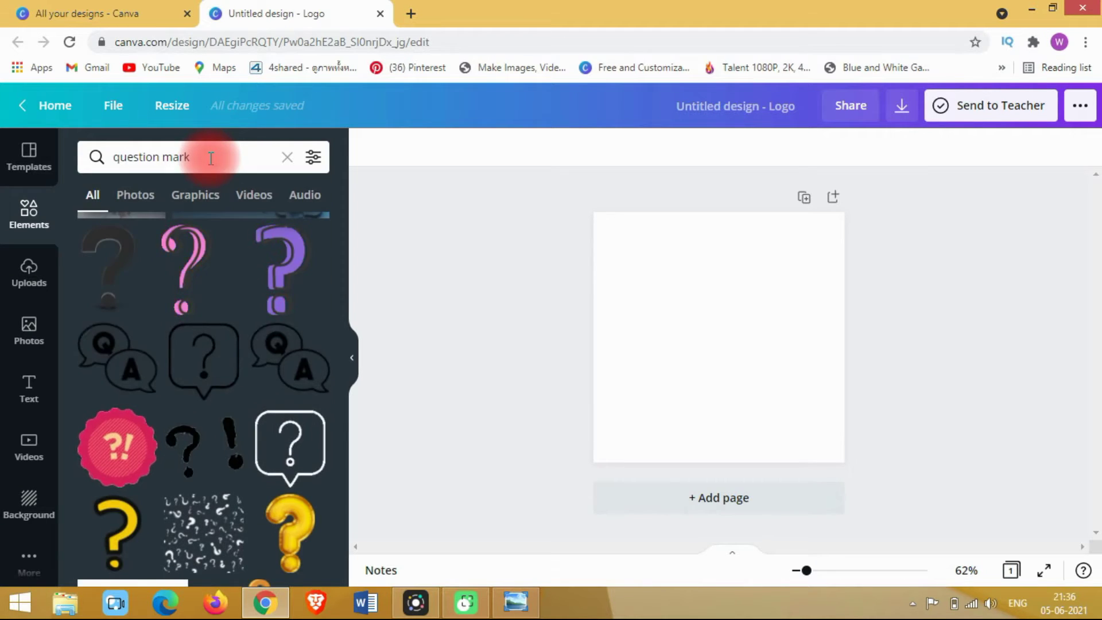
click(195, 194)
drag(342, 288, 34, 369)
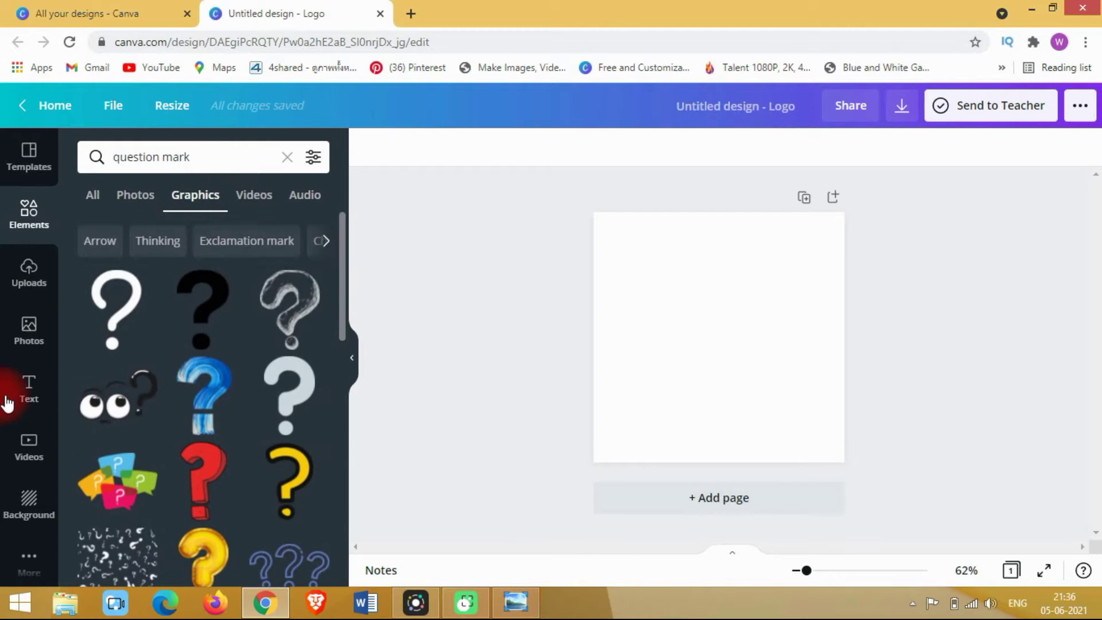
click(107, 387)
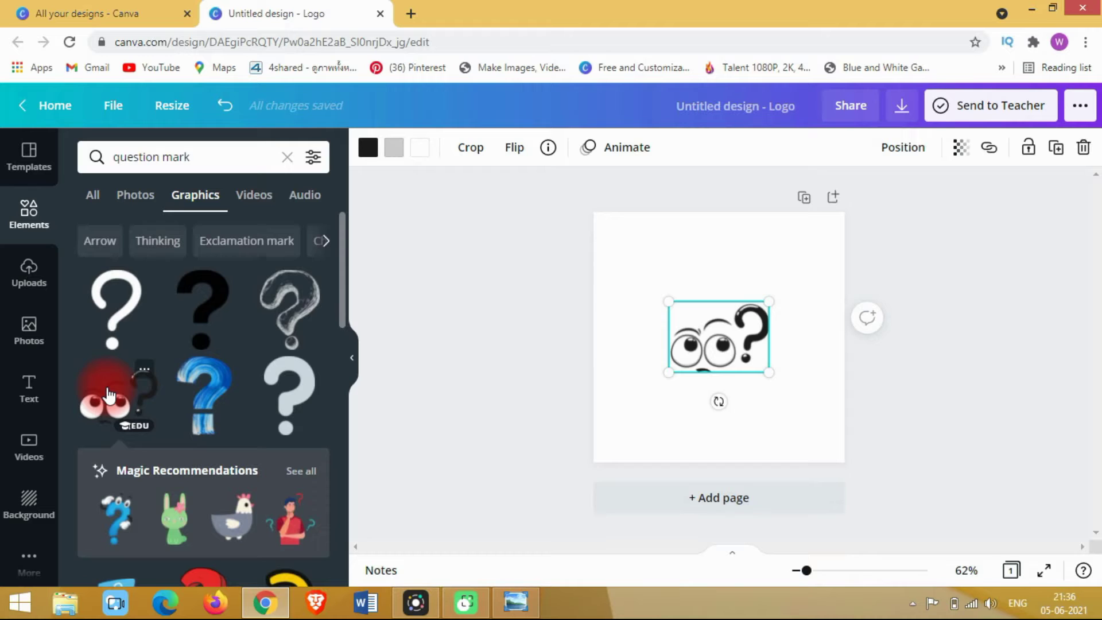
Recolour the black parts of the eyes graphic red and move it up, keeping it horizontally centred on the page.
click(749, 351)
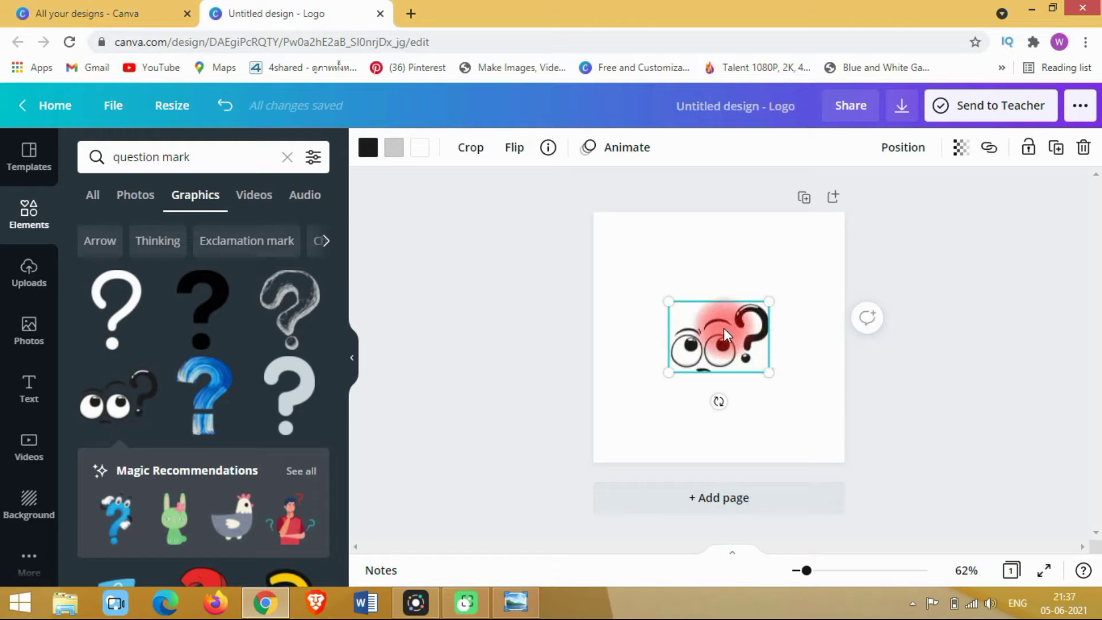
click(649, 312)
click(706, 356)
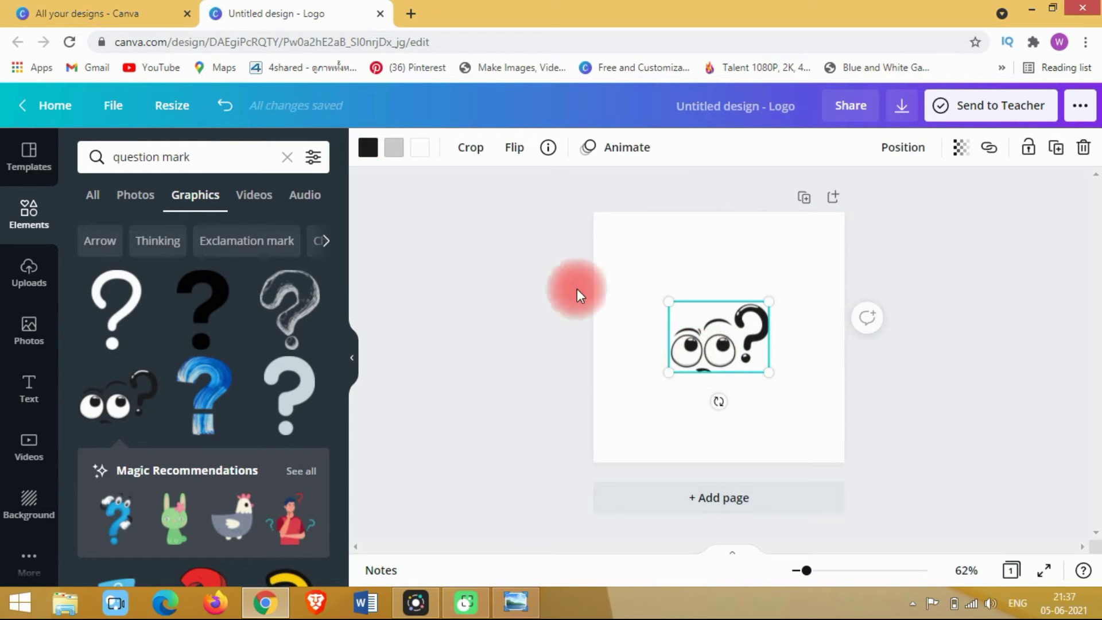
drag(598, 287, 717, 318)
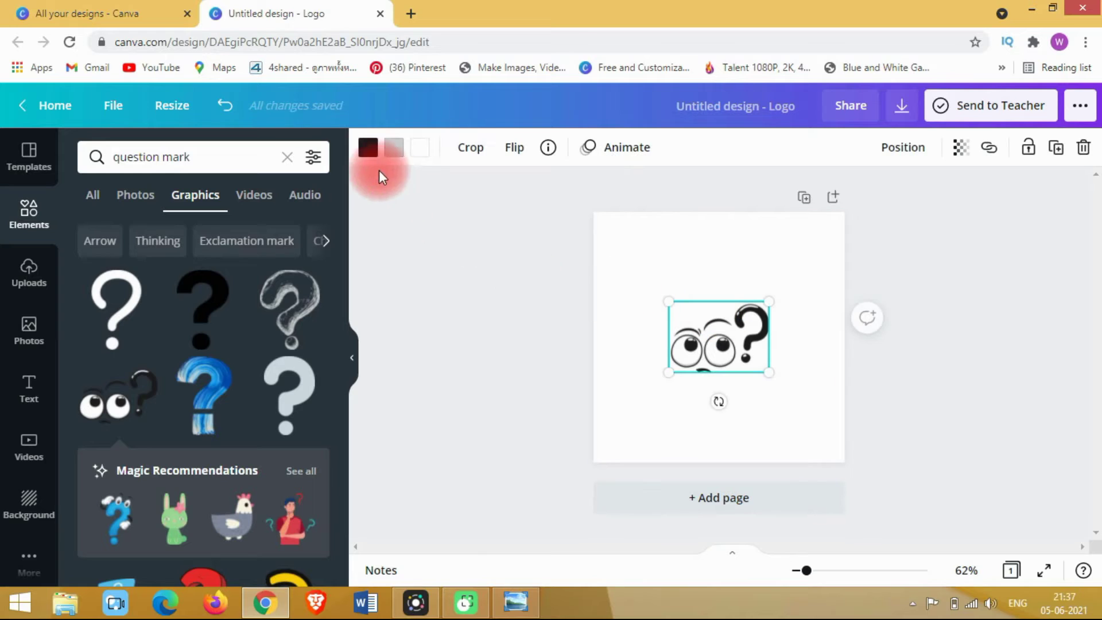
click(369, 149)
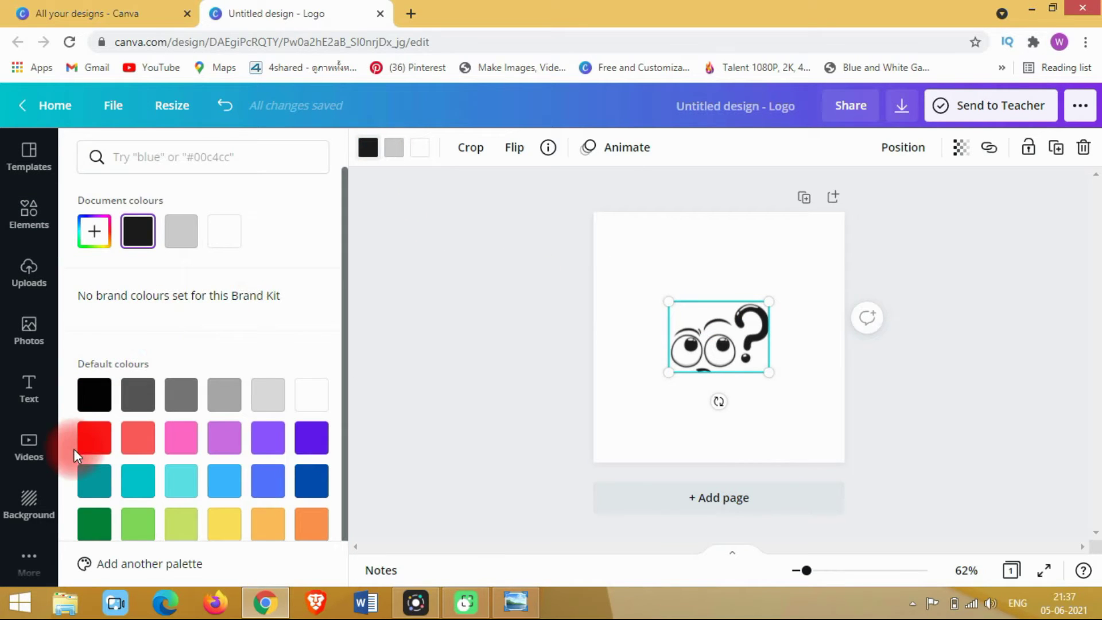
click(92, 438)
click(488, 332)
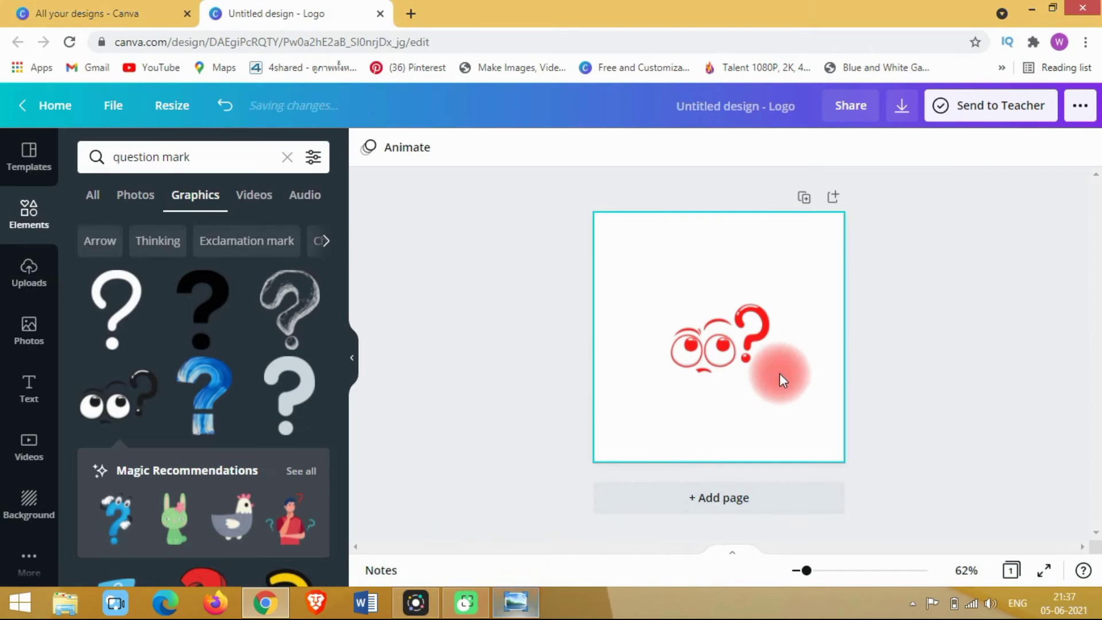
drag(736, 359, 729, 319)
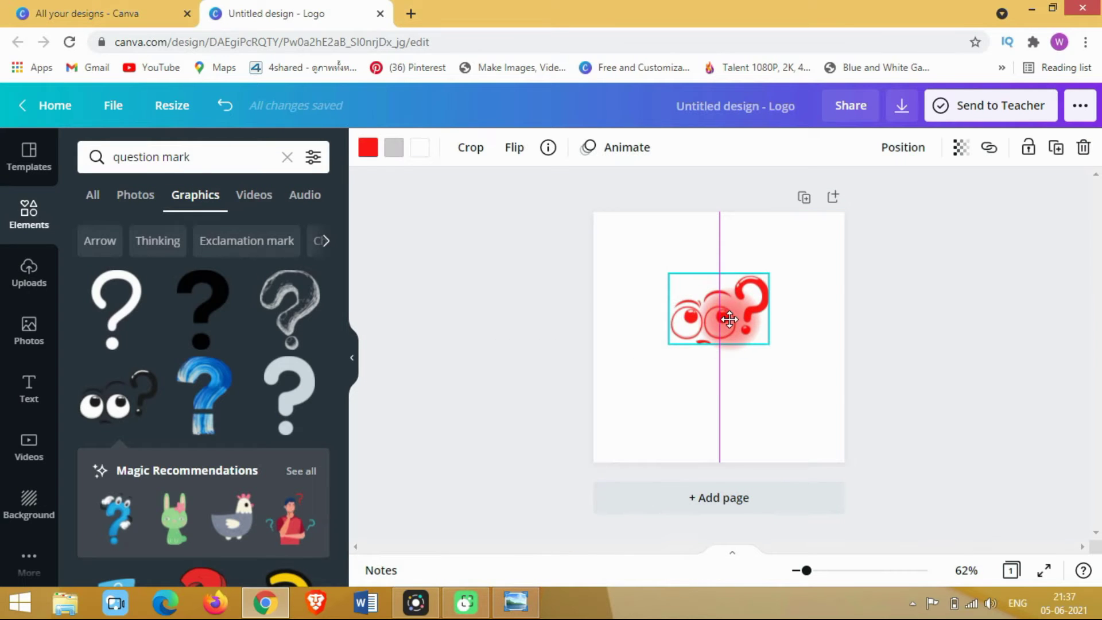
click(478, 327)
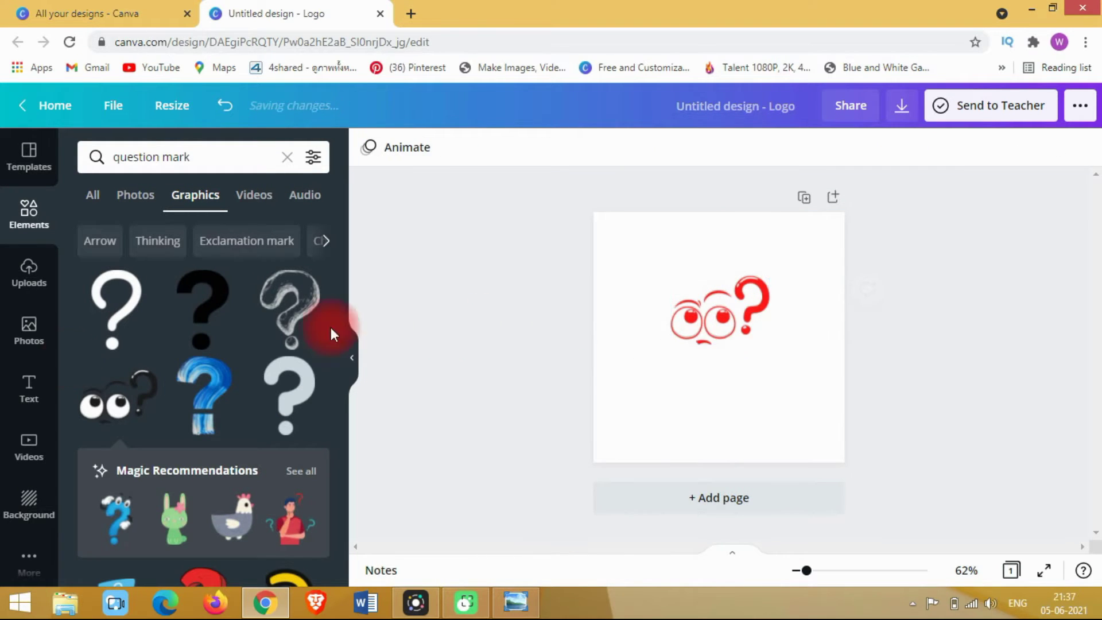
Add a heading text box to the page and move it below the eyes graphic.
click(30, 396)
click(202, 233)
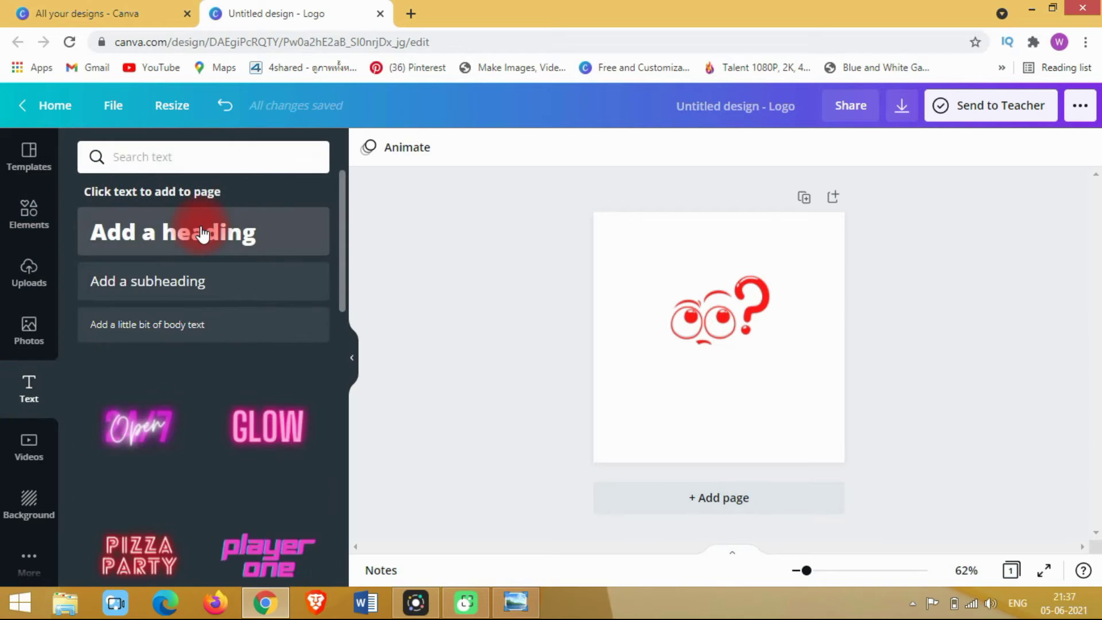
click(630, 269)
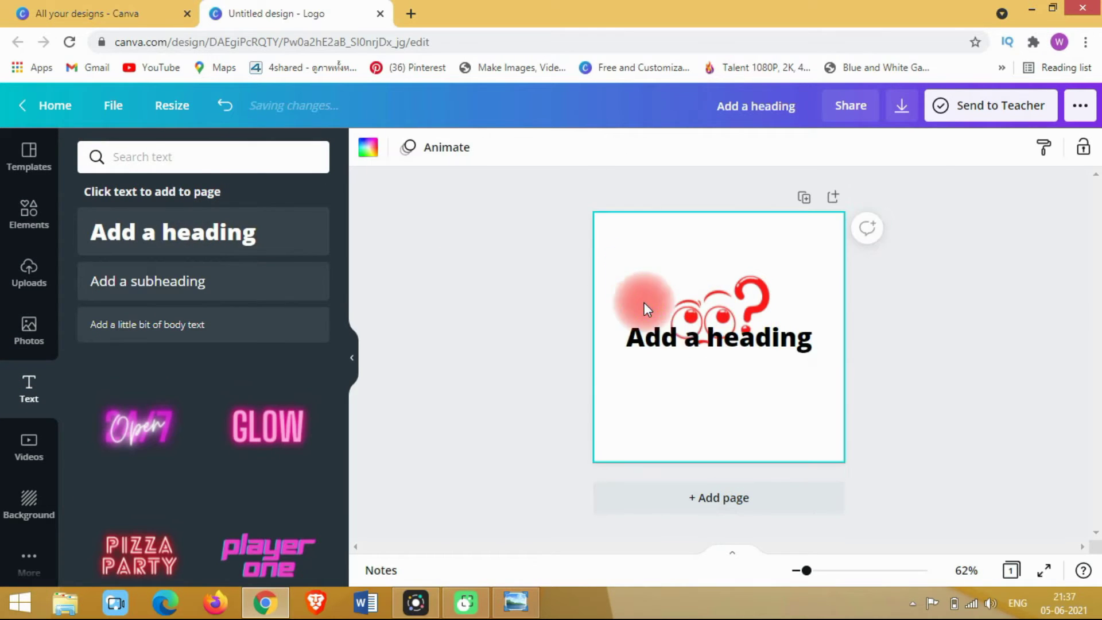
click(664, 357)
Replace the heading text with "How To" and move it up close beneath the eyes graphic, horizontally centred.
double_click(654, 368)
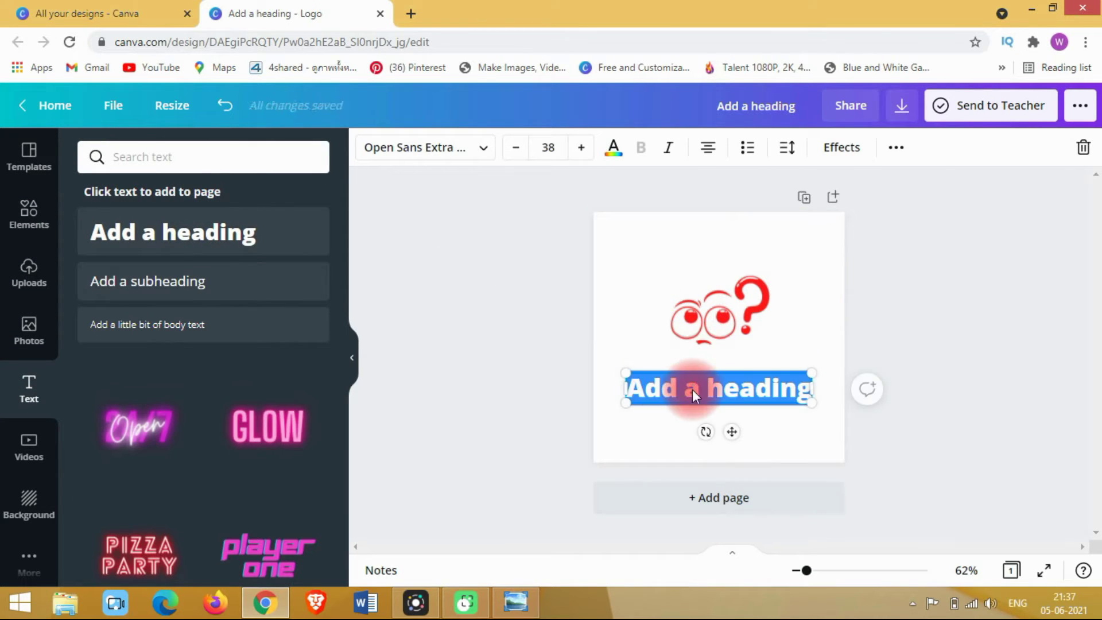
key(BackSpace)
key(BackSpace)
key(BackSpace)
text(How To)
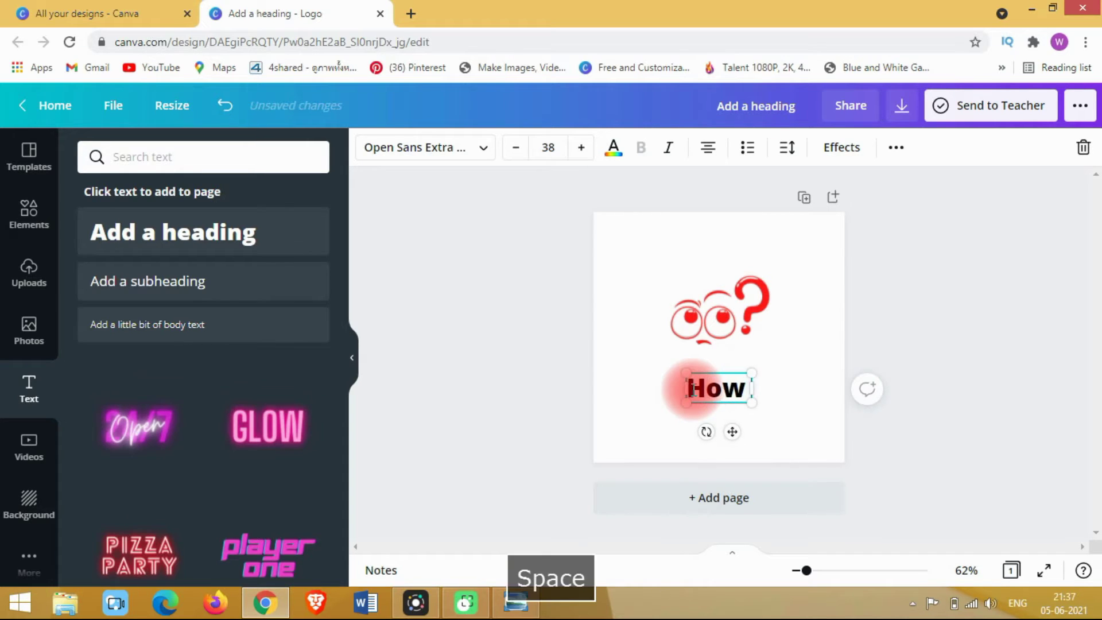
click(505, 375)
drag(724, 390, 753, 380)
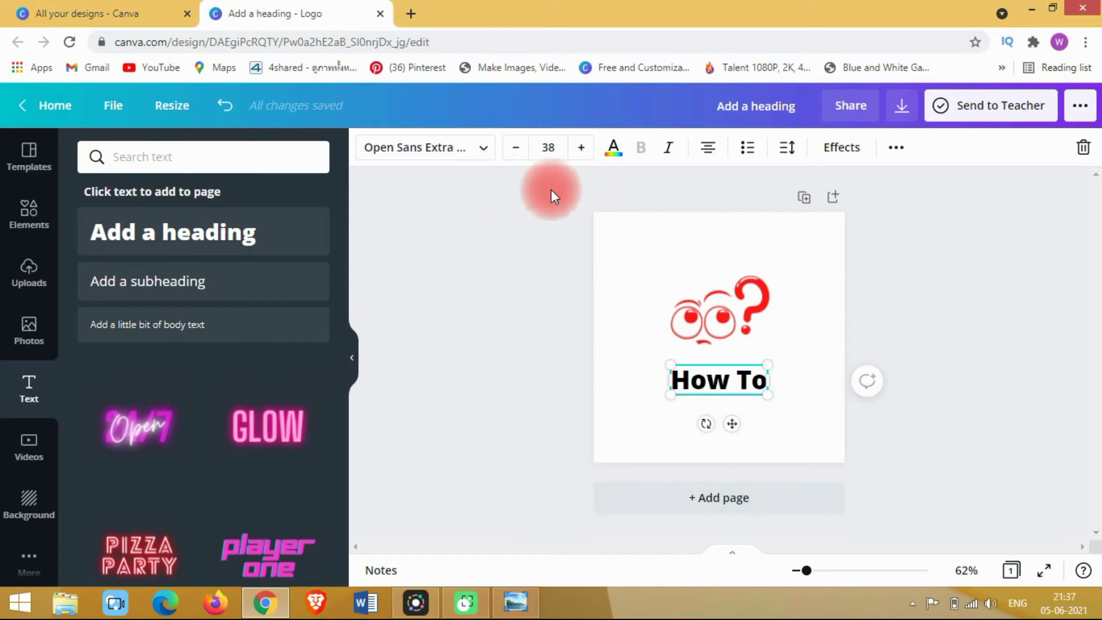
Search the fonts for "fin" and apply the Findel font to the "How To" heading.
click(484, 151)
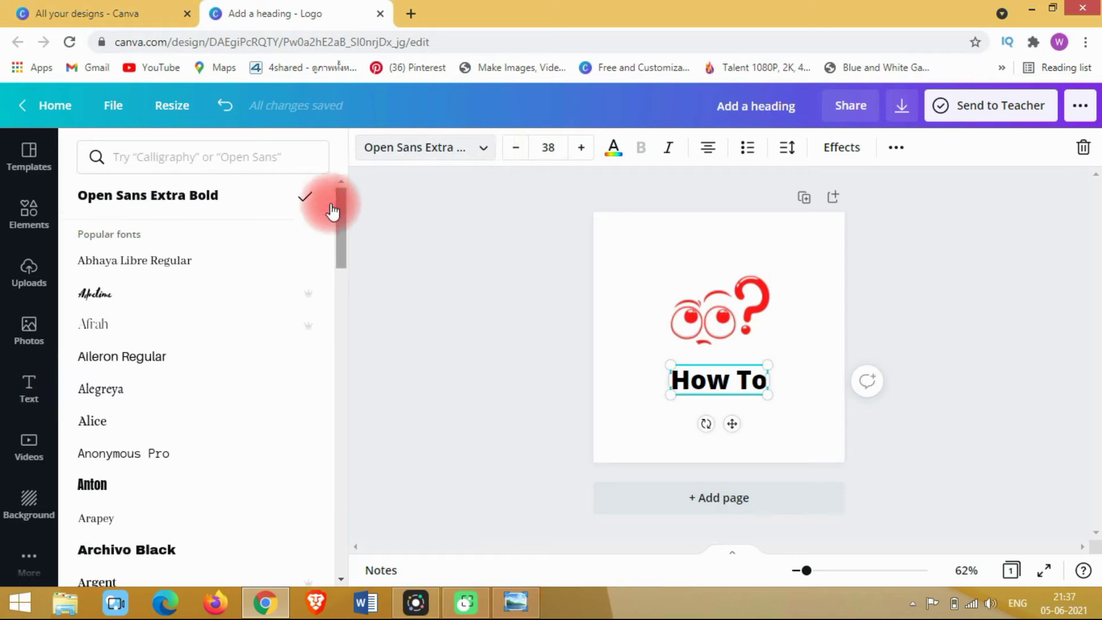
click(226, 161)
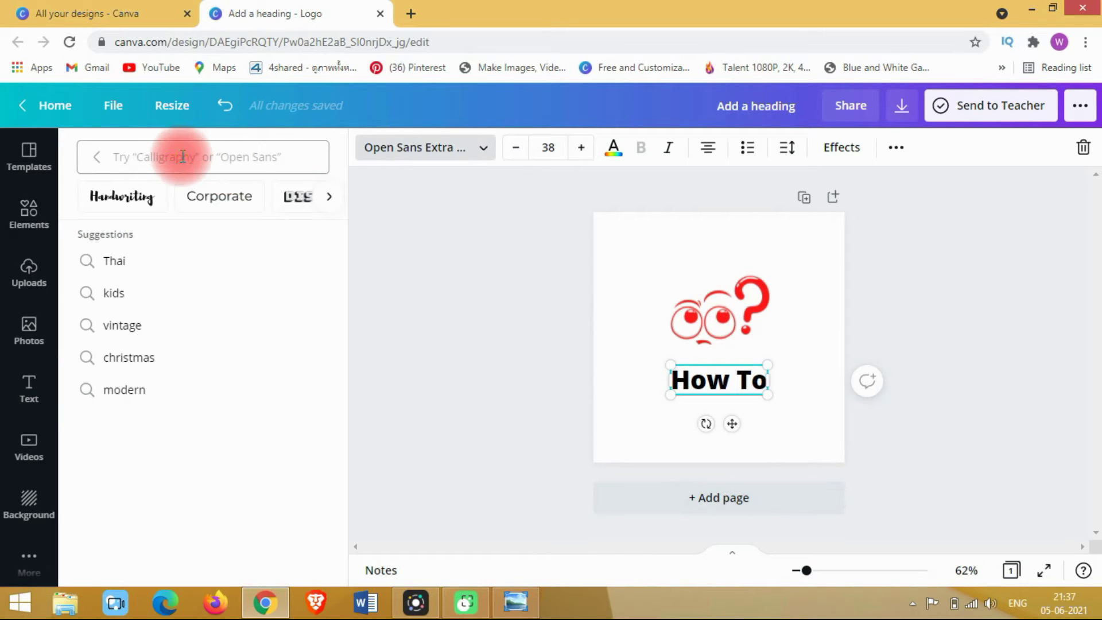
text(fin)
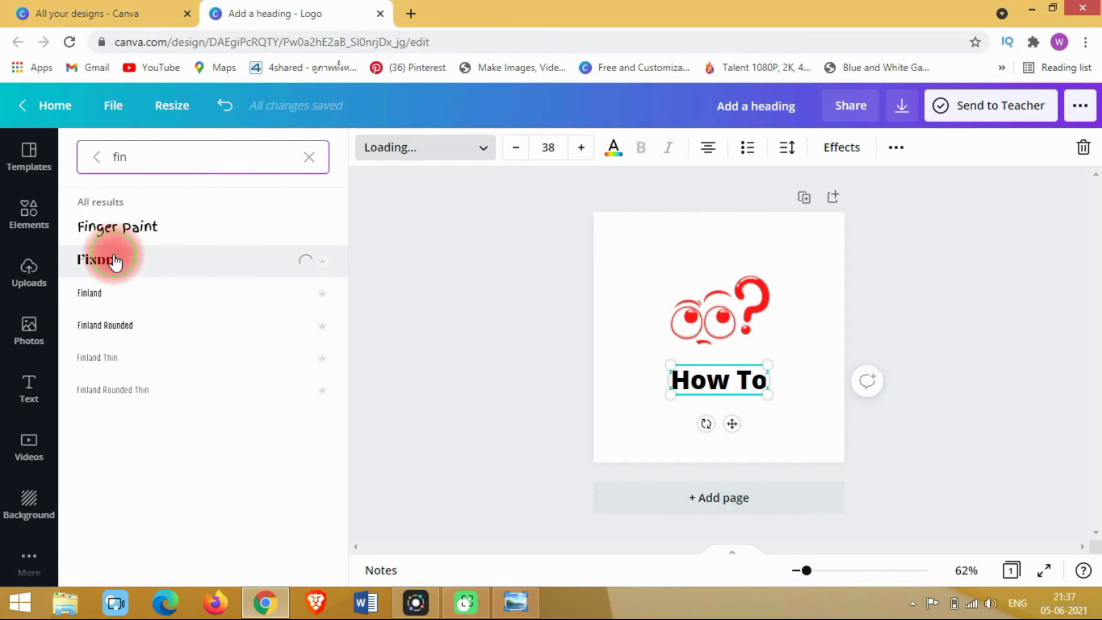
click(710, 355)
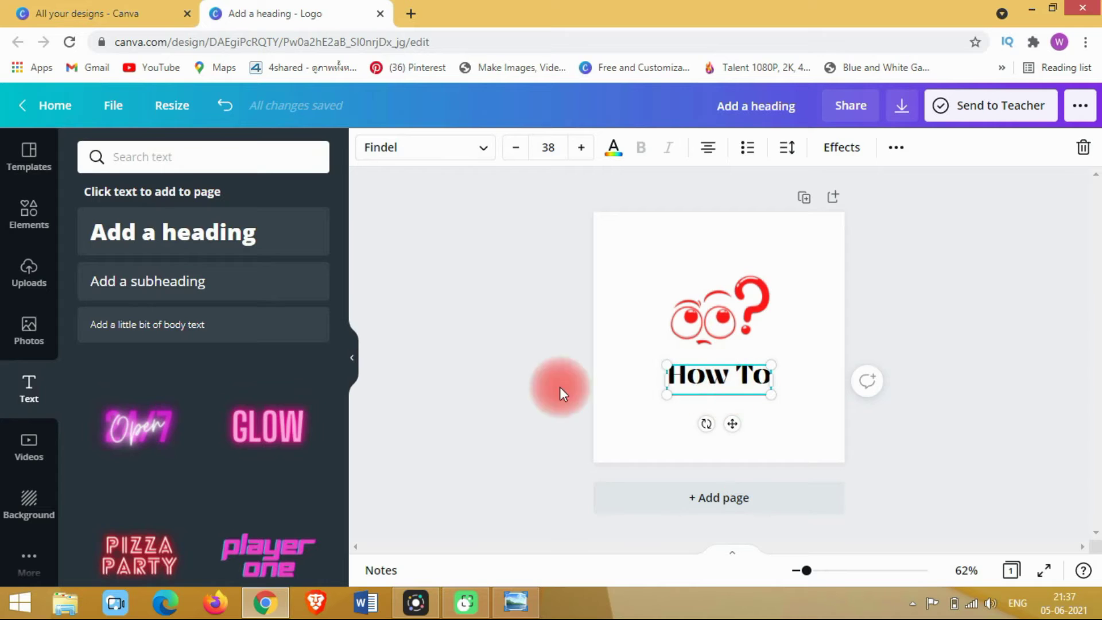
Colour only the word "How" red with the document's red, and adjust the heading's position under the graphic.
click(664, 384)
click(695, 375)
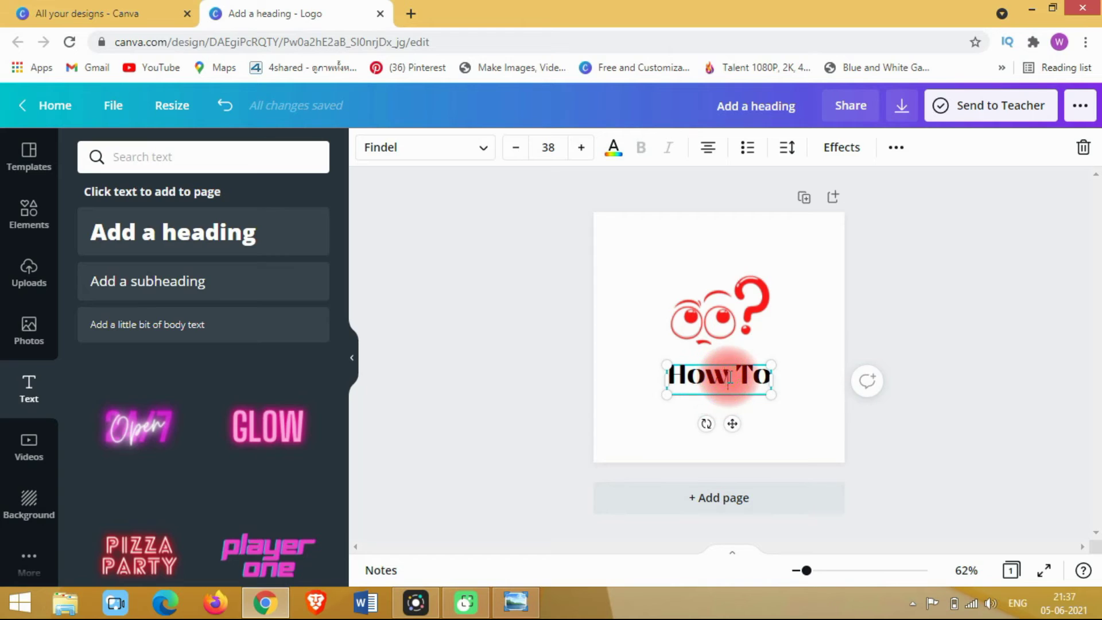
drag(729, 377, 674, 373)
click(613, 148)
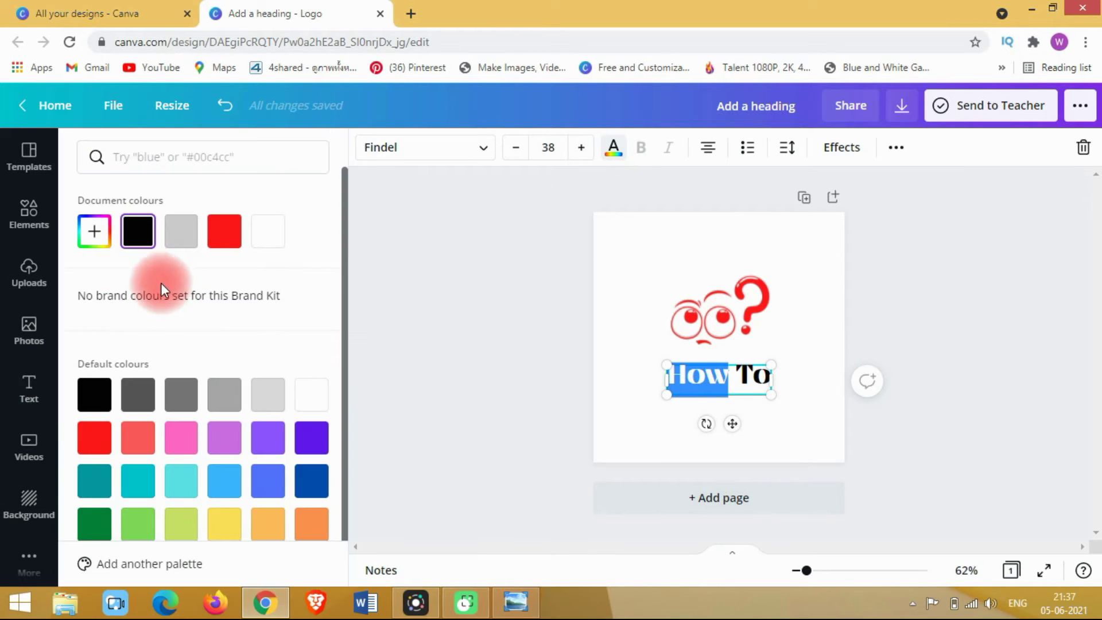
click(223, 231)
click(523, 249)
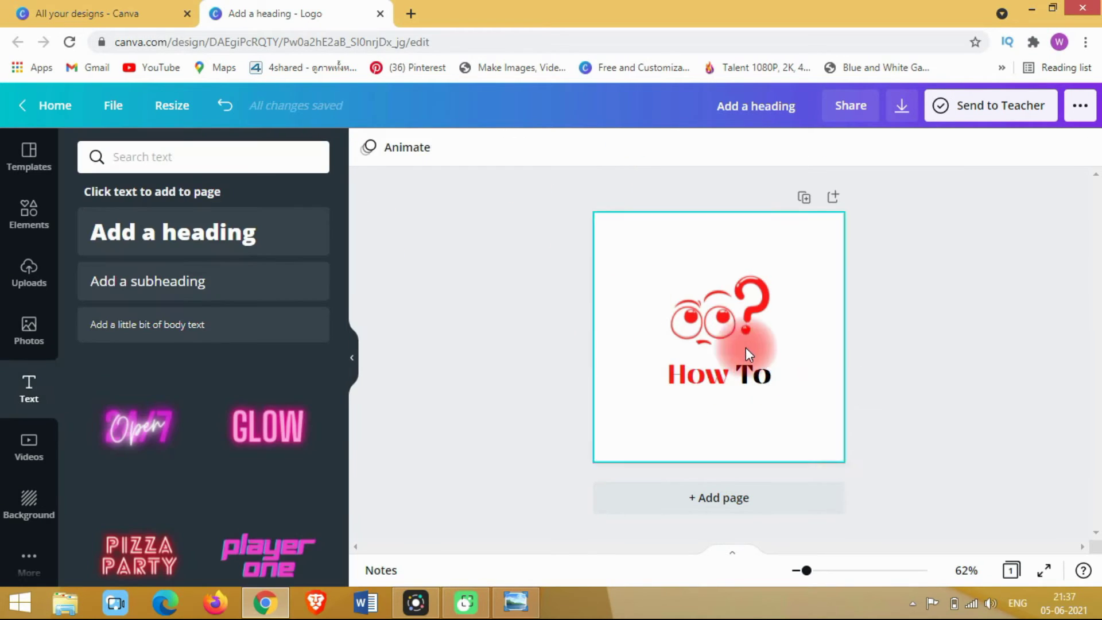
drag(754, 379, 717, 395)
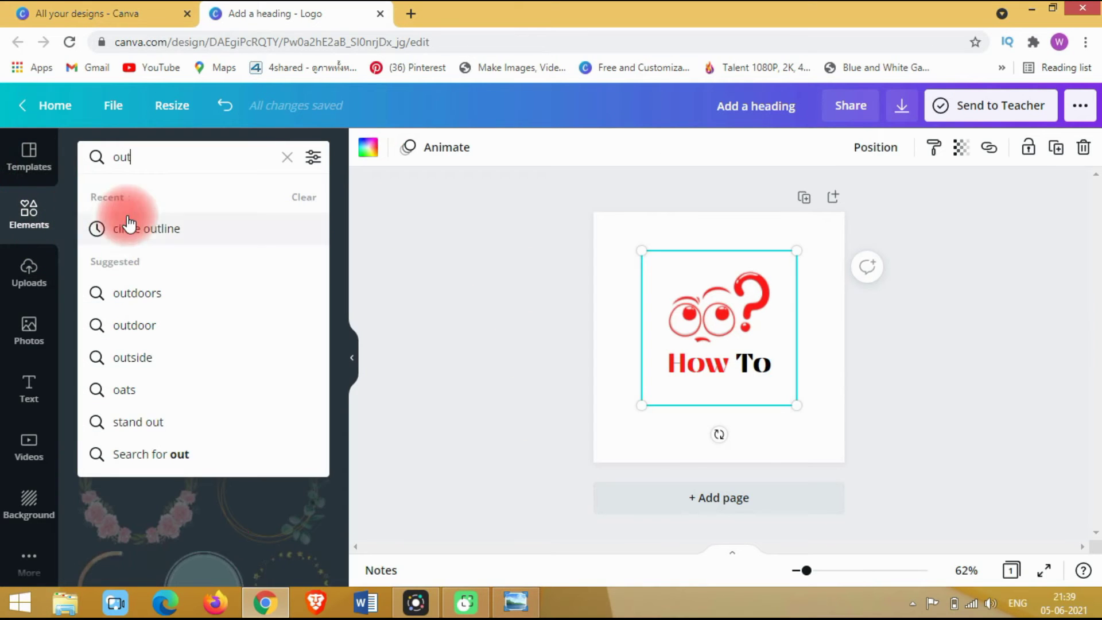
Search the elements for "circle outline", add the thin circle, and enlarge and position it around the eyes graphic and heading.
click(132, 225)
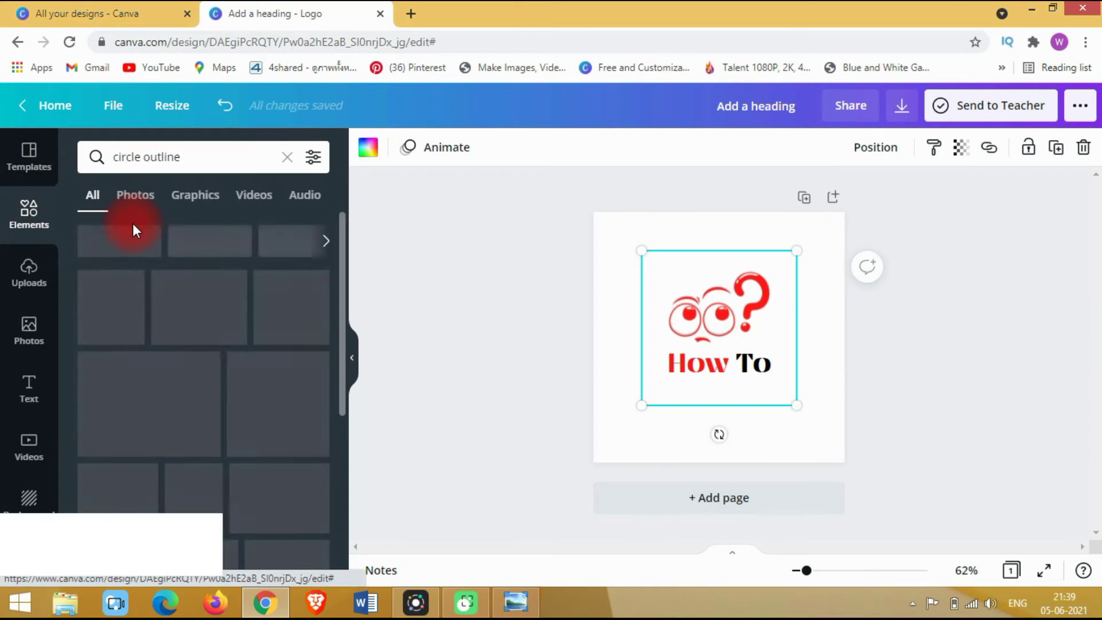
click(113, 271)
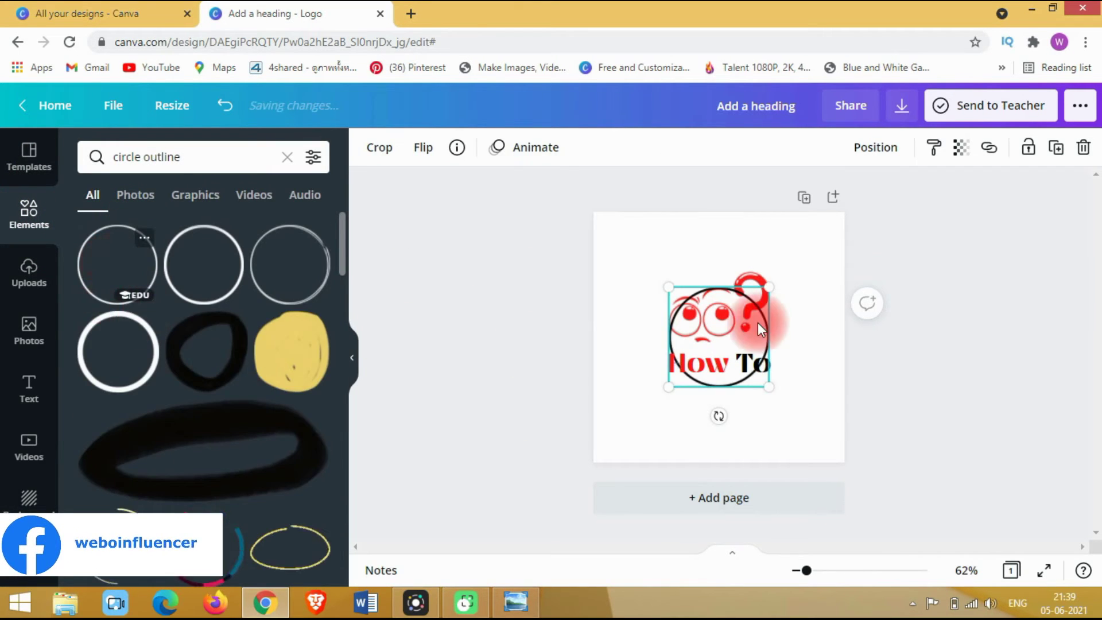
drag(721, 345, 710, 315)
drag(761, 355, 809, 405)
drag(787, 332, 774, 328)
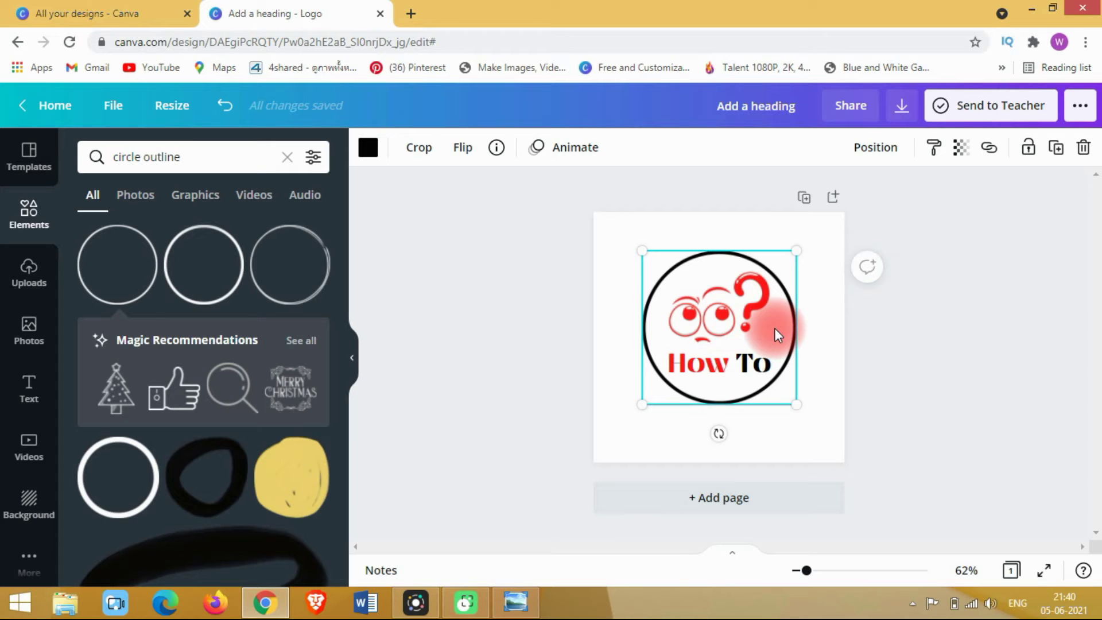
click(884, 335)
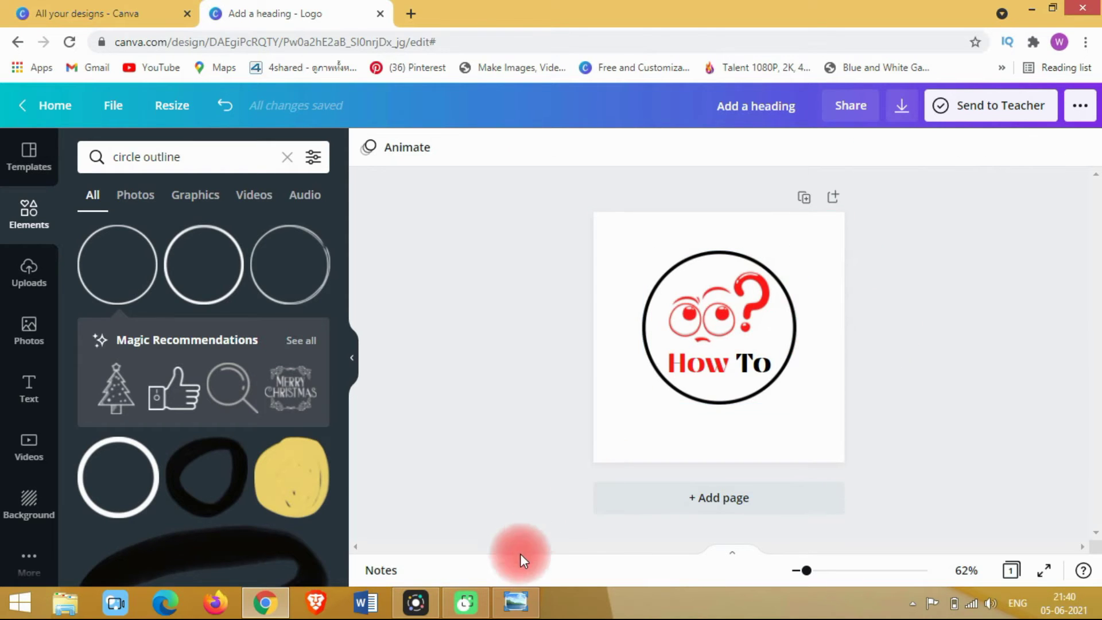
Compare the finished arrangement with the reference logo in Windows Photo Viewer, and return to Canva.
click(515, 601)
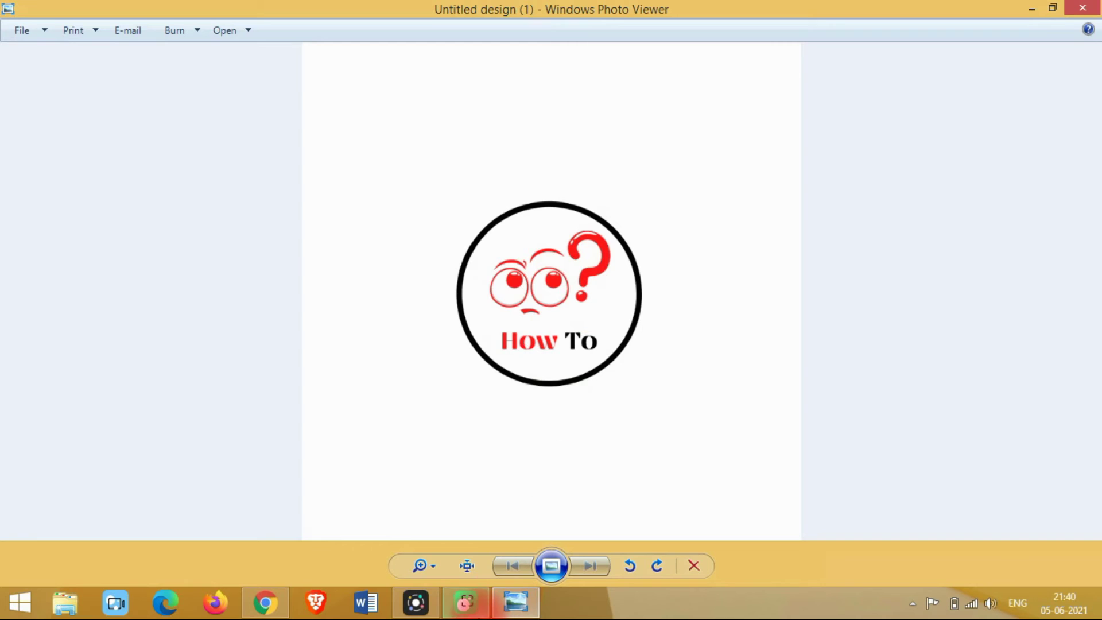
click(515, 602)
click(643, 235)
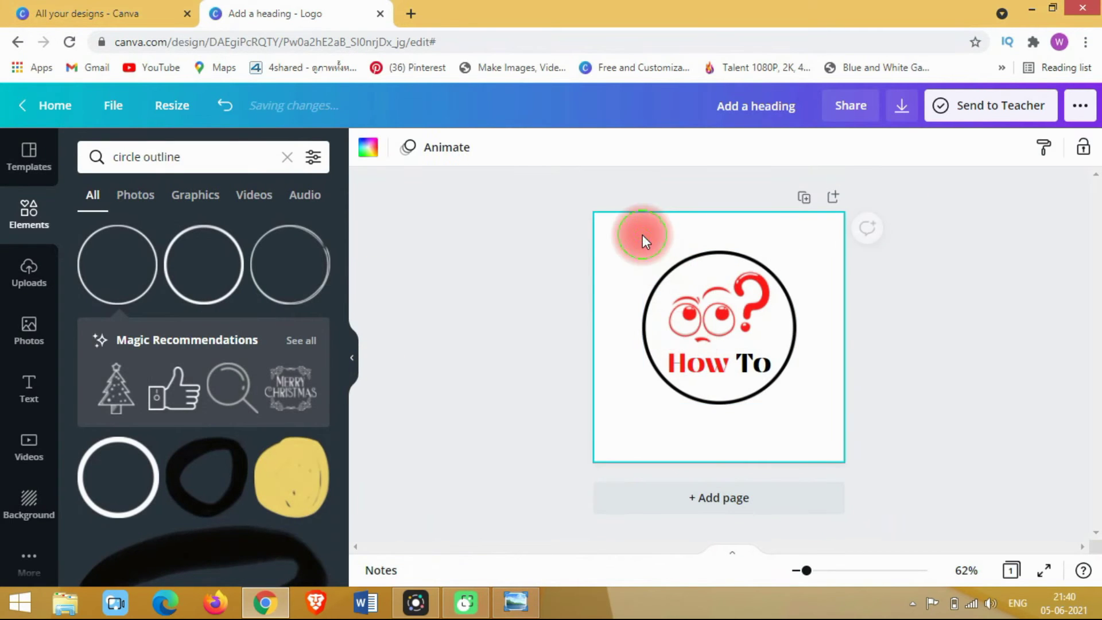
Group the circle, eyes graphic and heading into one object.
drag(540, 246, 813, 426)
right_click(653, 319)
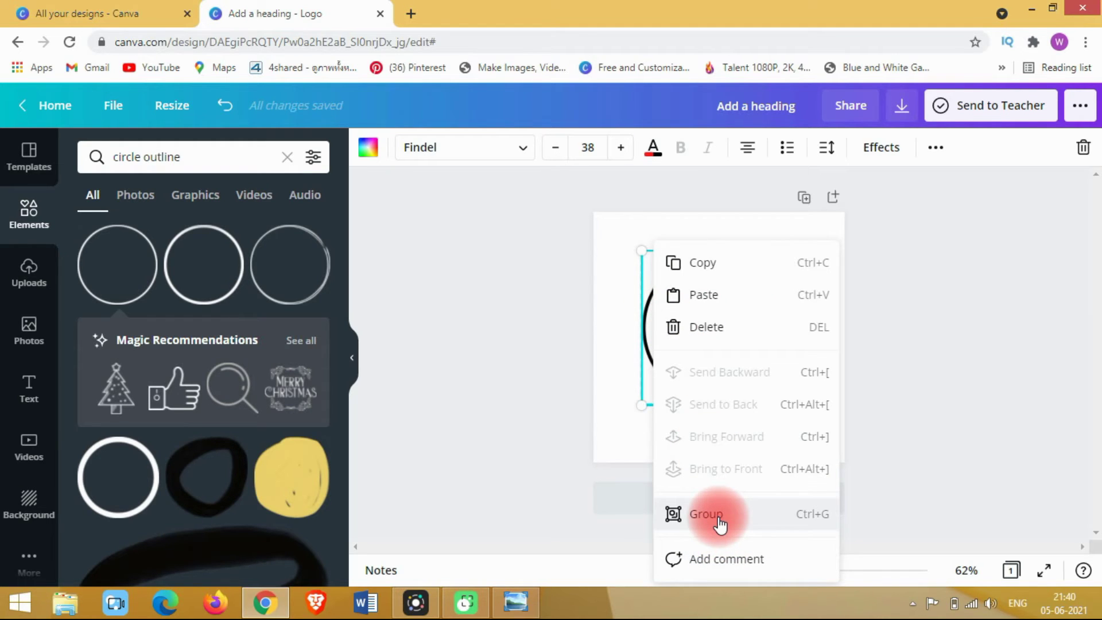
click(718, 516)
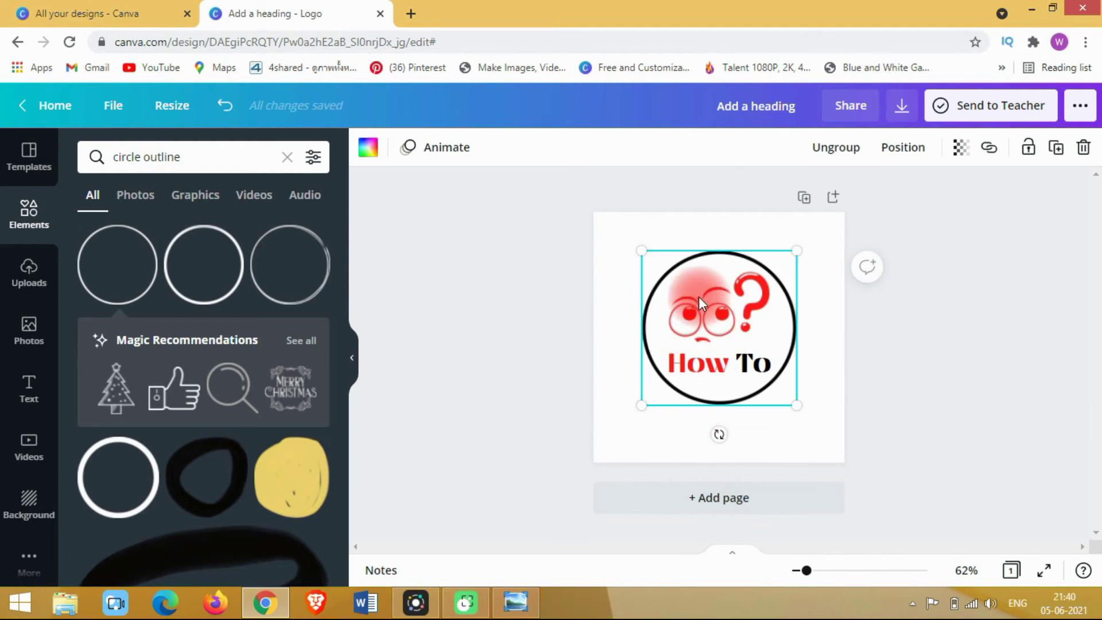
Shrink the grouped logo to about half its size and place it near the centre of the page.
drag(740, 325, 792, 397)
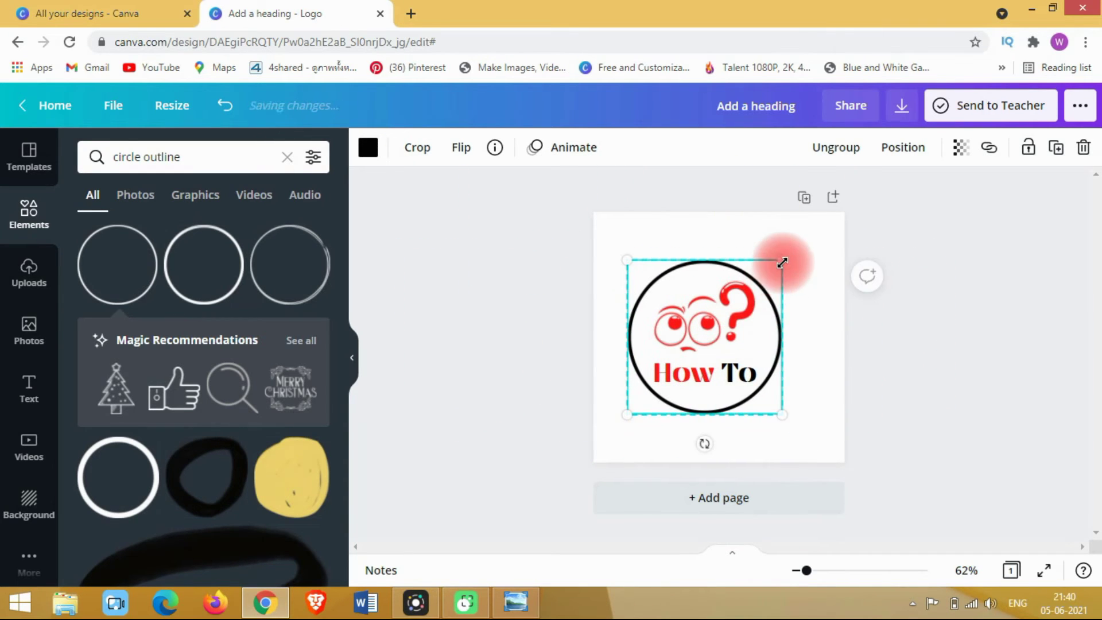
drag(781, 260, 715, 317)
click(590, 337)
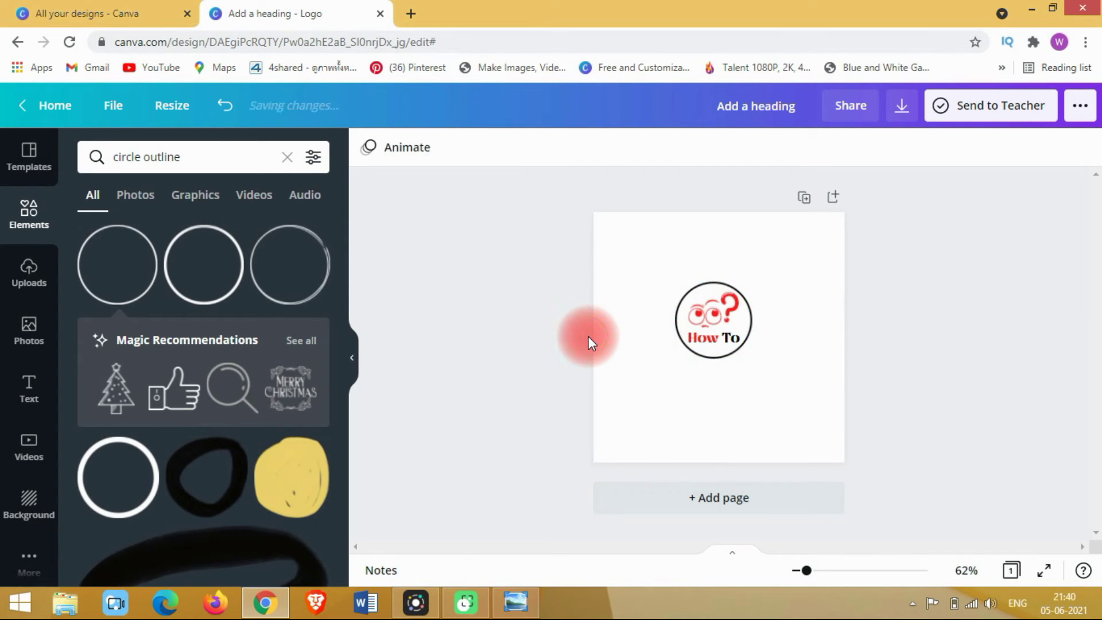
drag(720, 335, 715, 340)
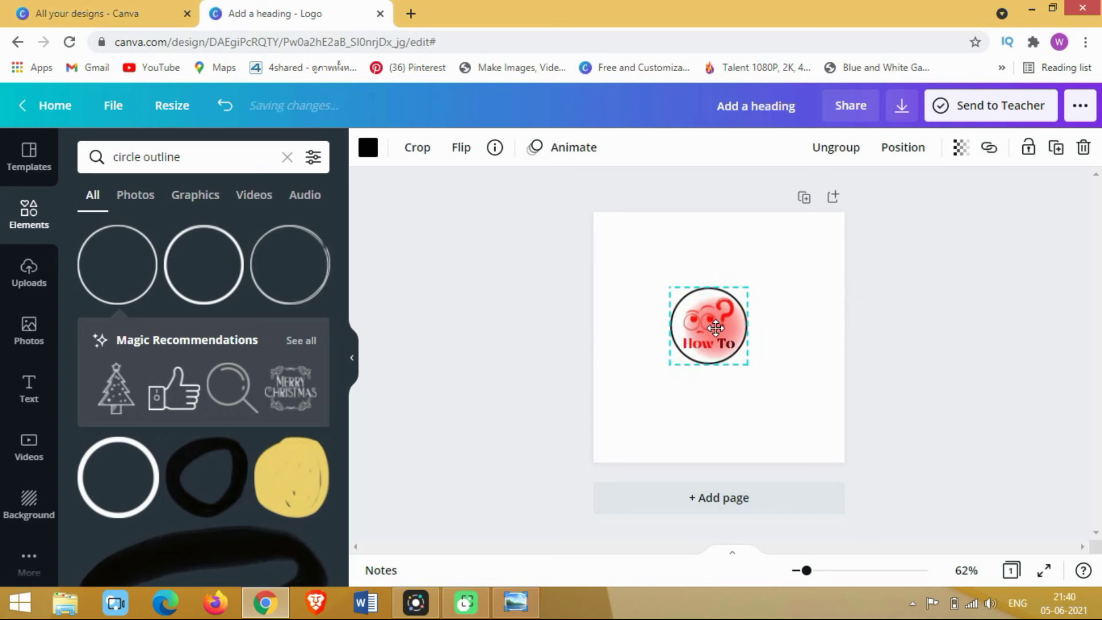
Download the design as a PNG at size 1, 500 × 500 px, without a transparent background.
click(902, 105)
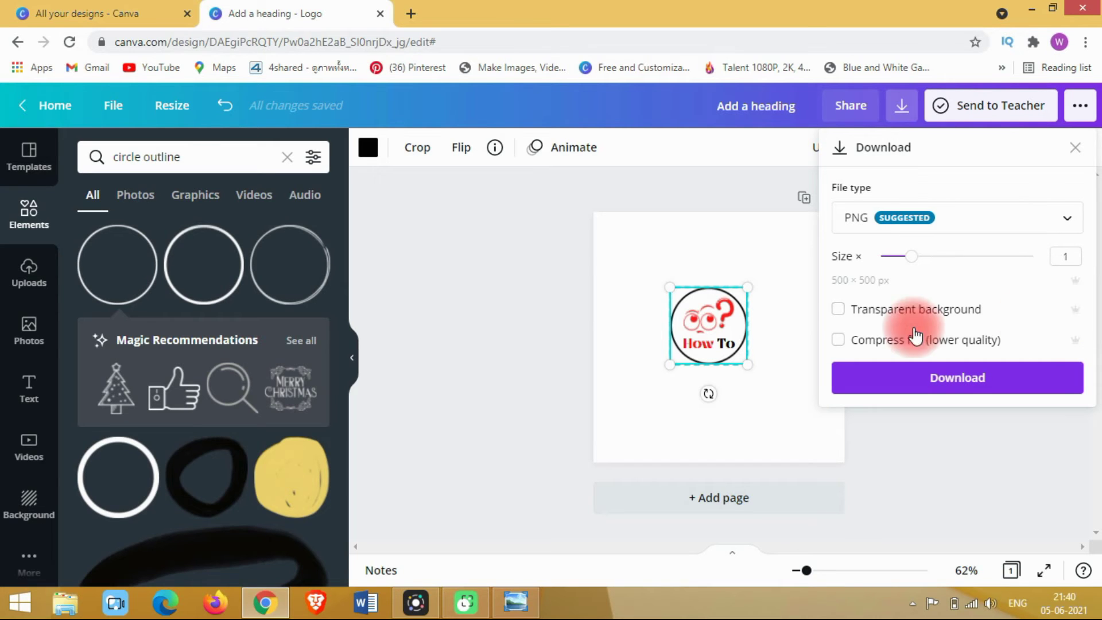
click(779, 248)
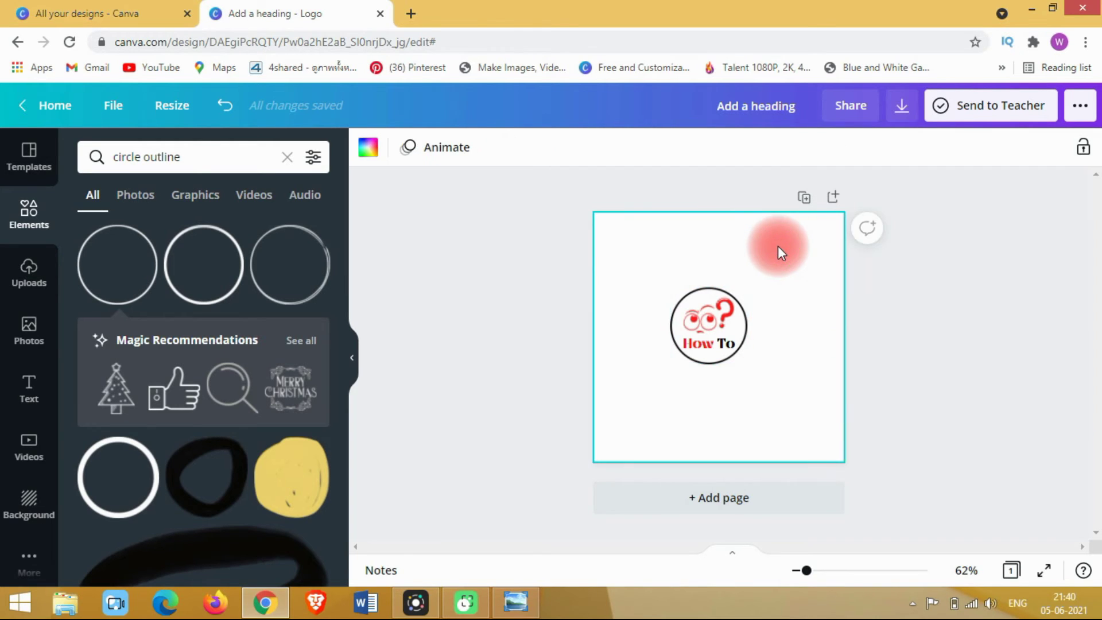
click(902, 105)
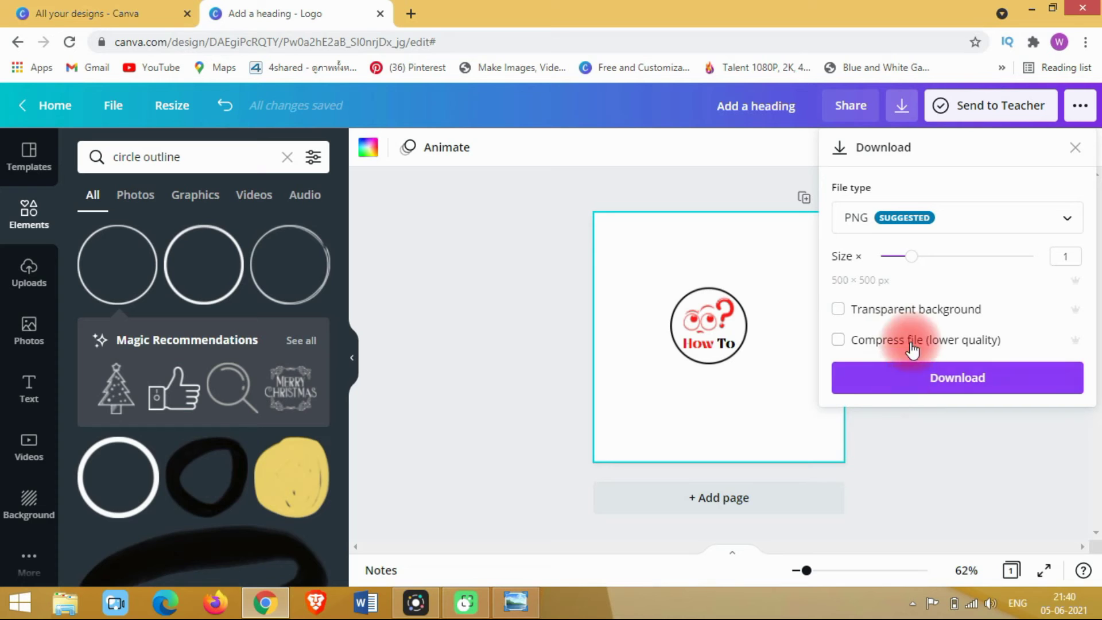
click(884, 373)
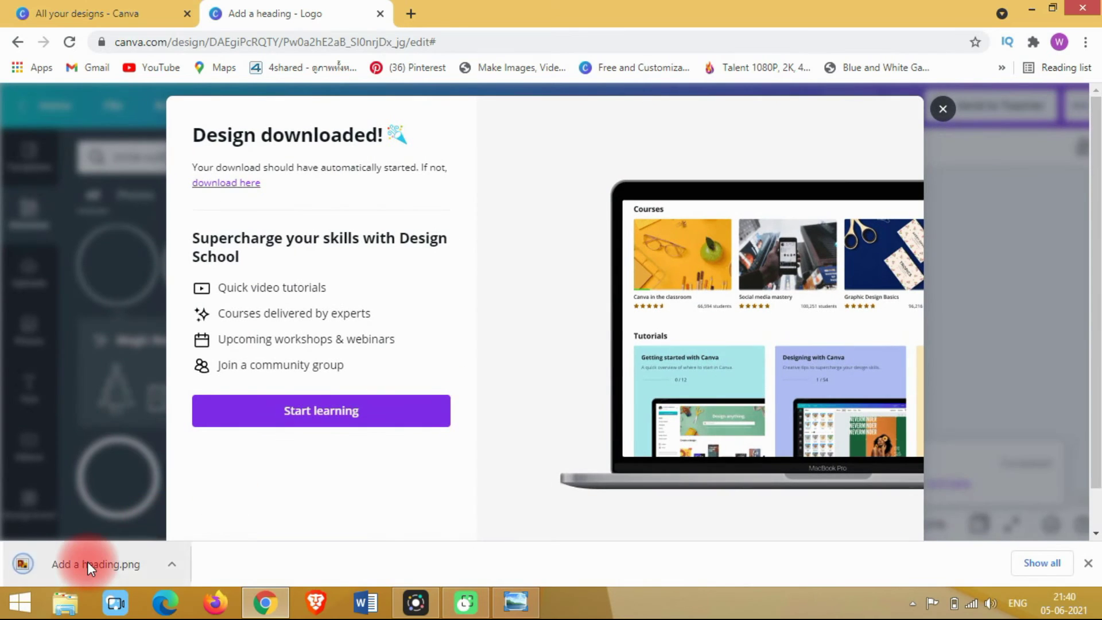
Open the downloaded Add a heading.png in Windows Photo Viewer, compare it with the reference logo, close both images and return to the Canva design.
click(87, 561)
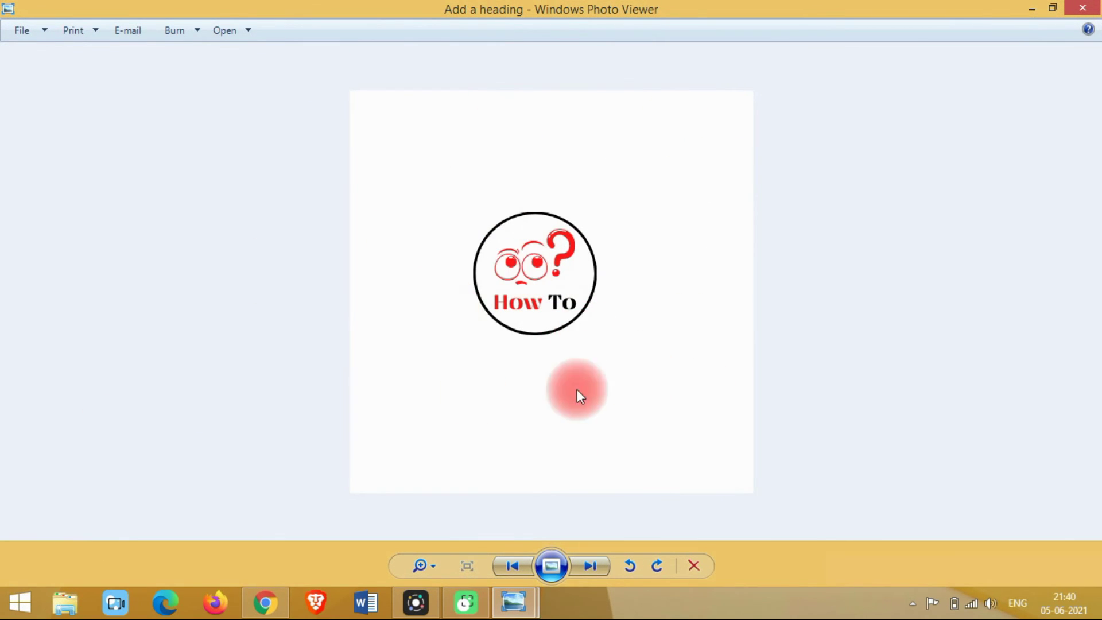
click(515, 608)
click(464, 536)
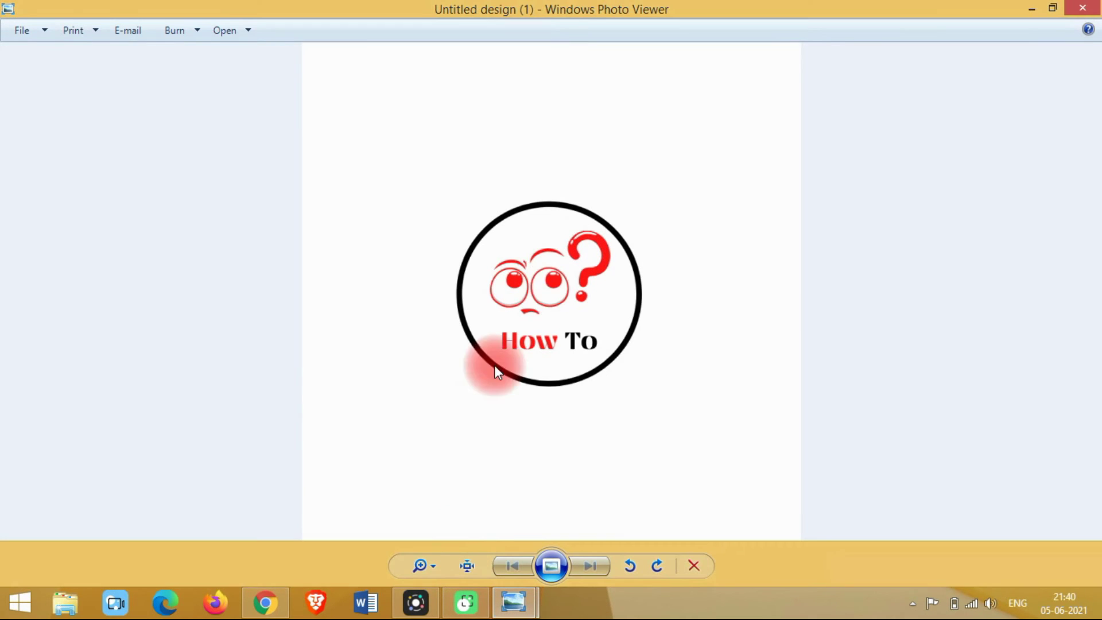
click(528, 607)
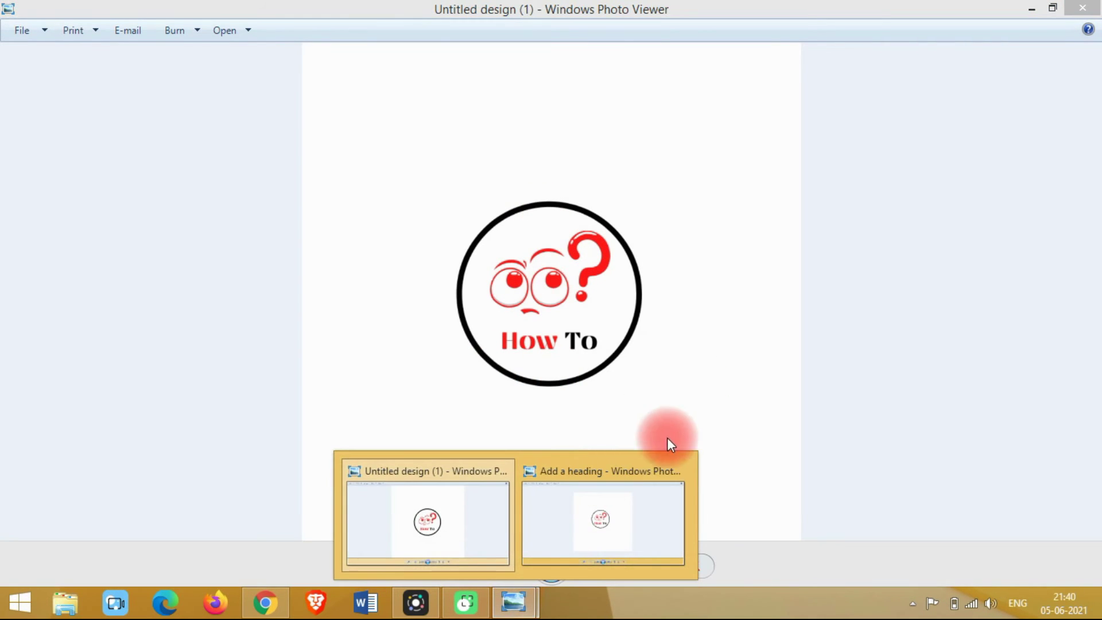
click(591, 519)
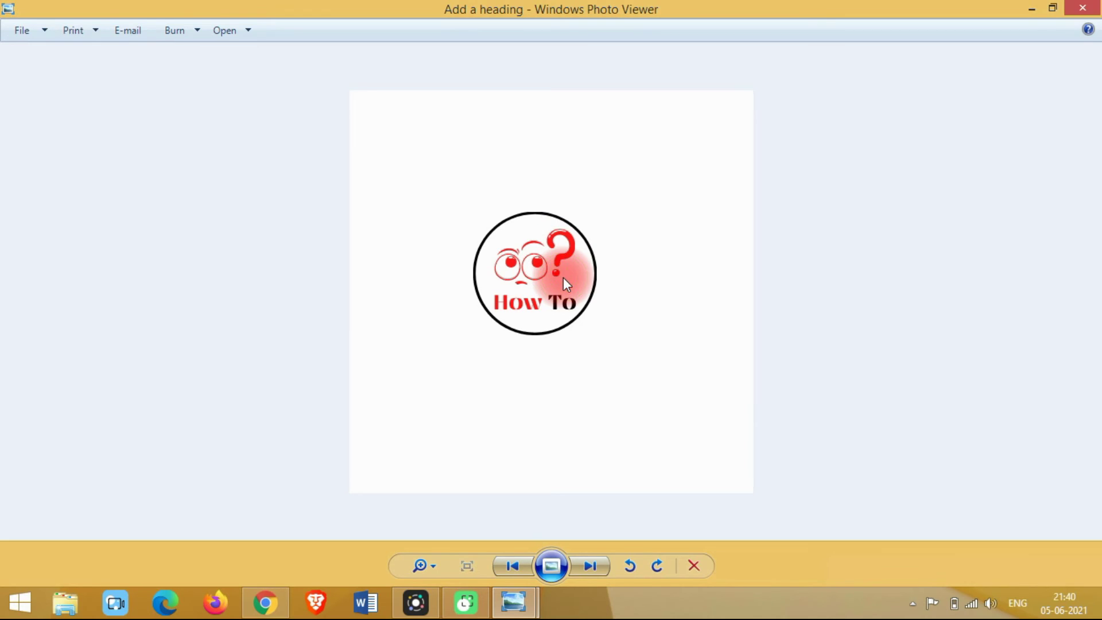
click(1093, 7)
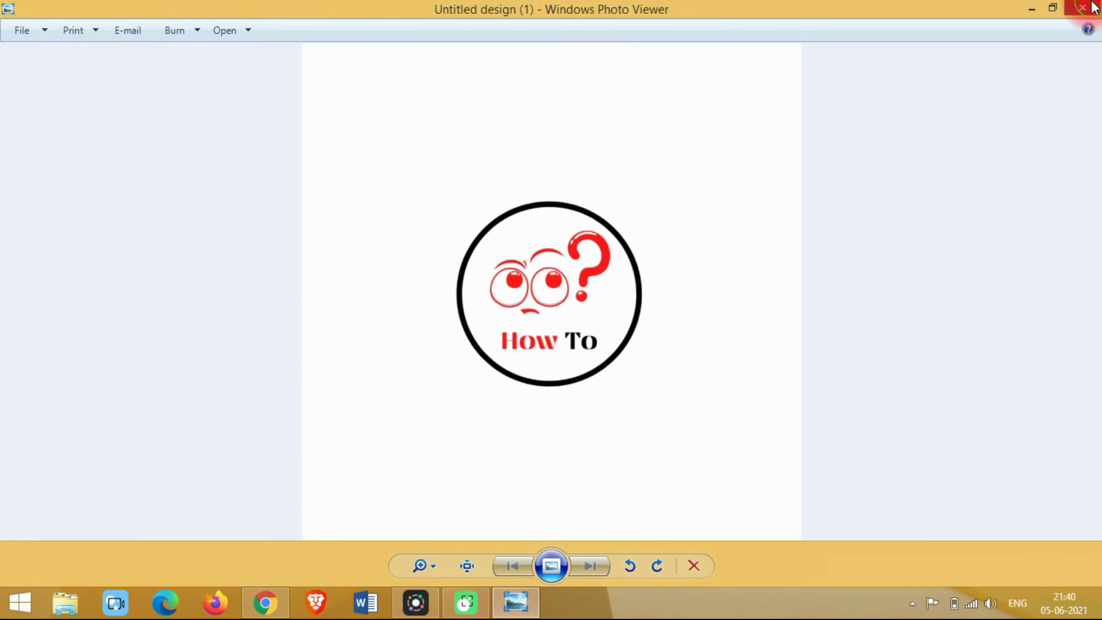
click(1094, 7)
click(949, 110)
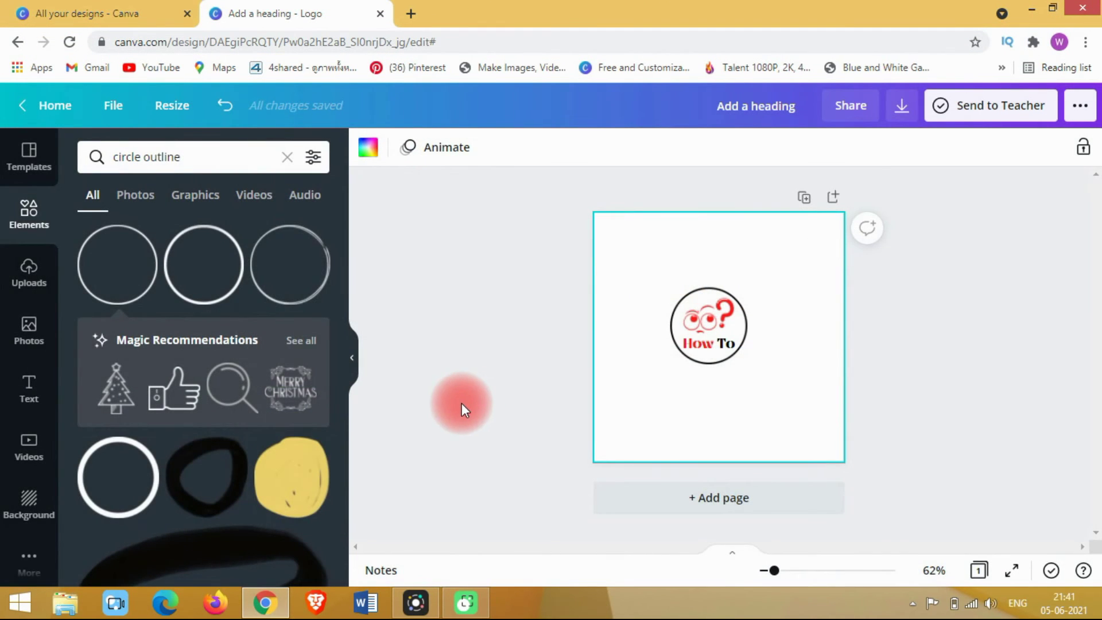
Look up the 500 × 500 px Logo type among the new-design options on the All your designs page.
click(138, 12)
click(985, 111)
click(987, 110)
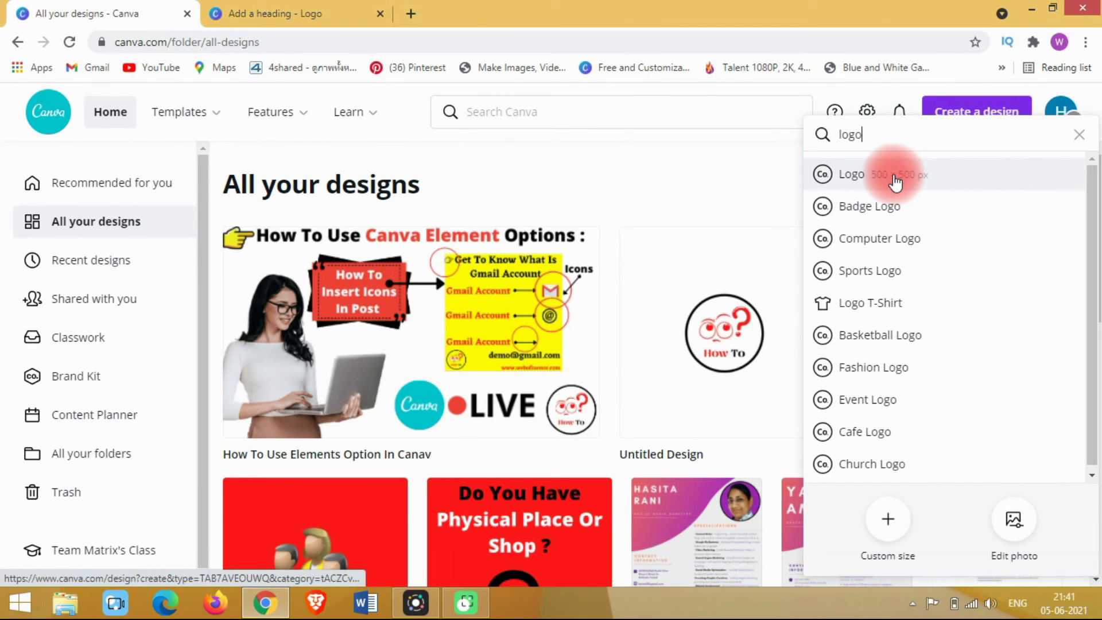
Return to the logo design and move the grouped logo to the horizontal centre of the page.
click(282, 7)
drag(678, 309, 698, 319)
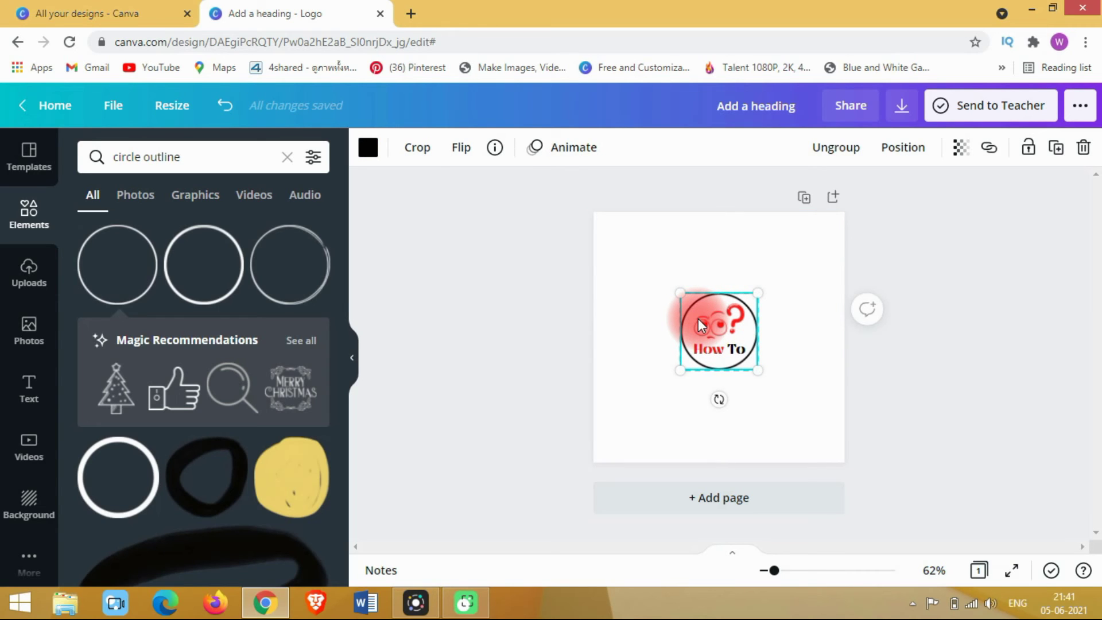